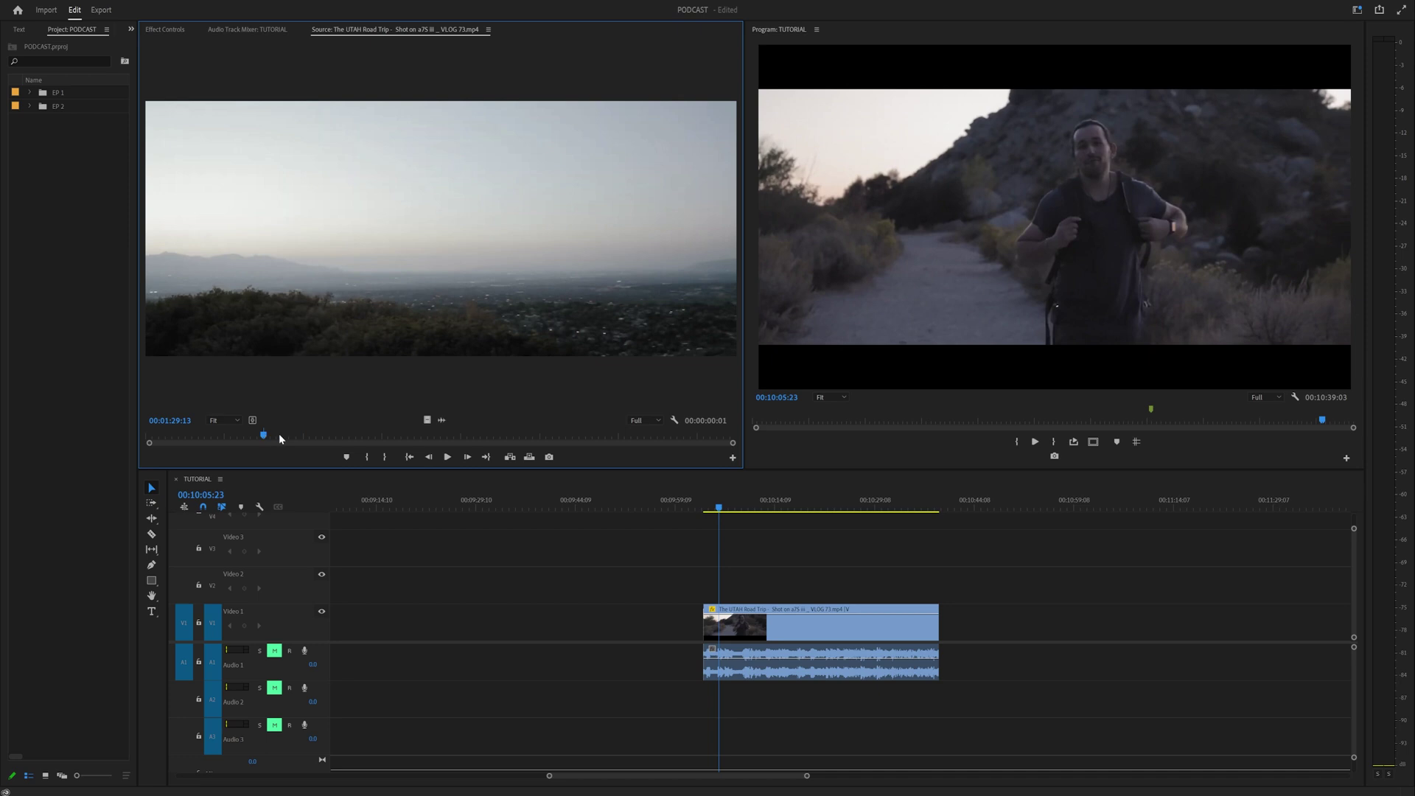
- Mark a 00:00:13:22 Out point on the valley shot and preview the Program Monitor drop zones without placing it
key("o")
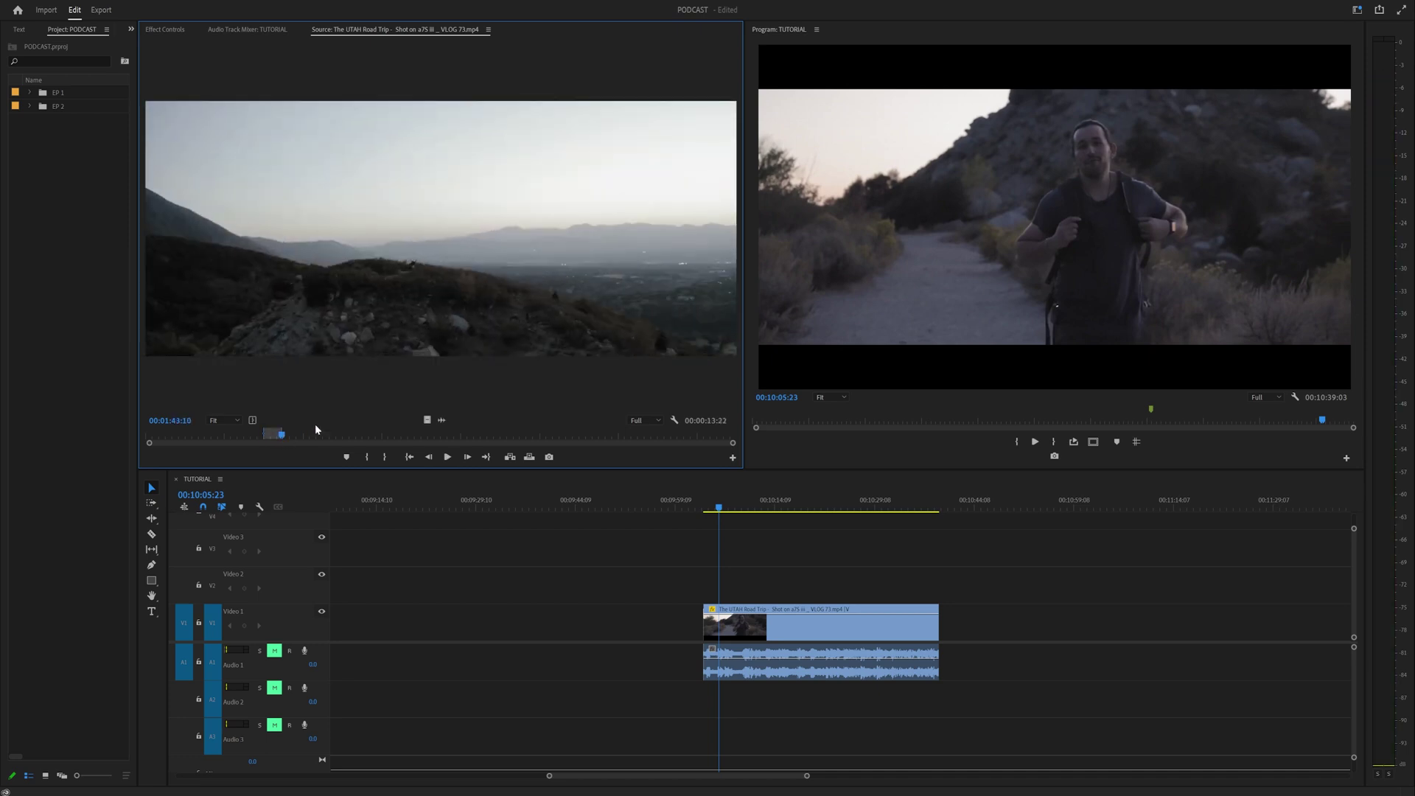
left_click_drag(630, 501, 449, 161)
left_click_drag(391, 256, 1082, 243)
left_click_drag(1007, 295, 1051, 98)
left_click_drag(937, 111, 531, 262)
- Try Overwrite and then Overlay edits of the valley range, undoing each one
left_click(510, 457)
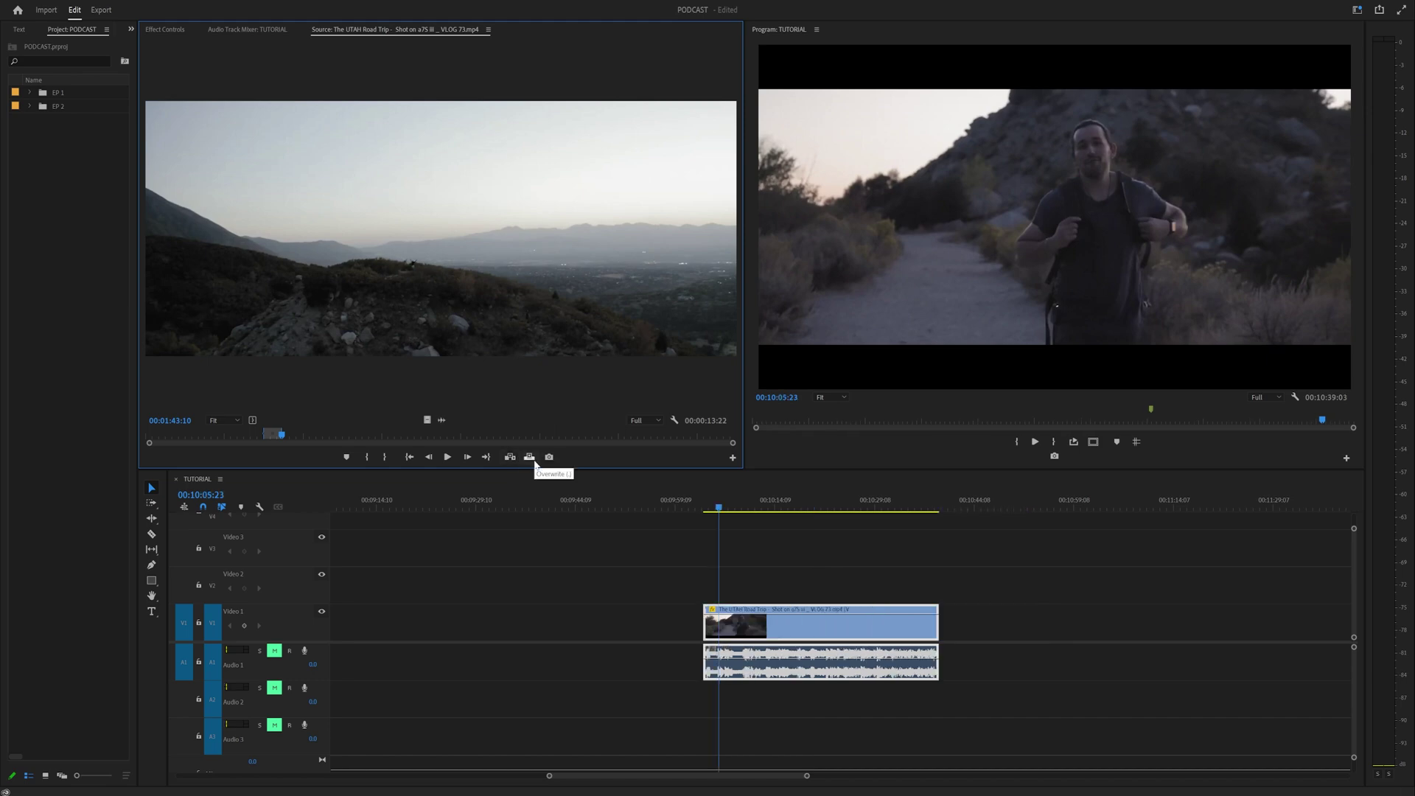
left_click(530, 457)
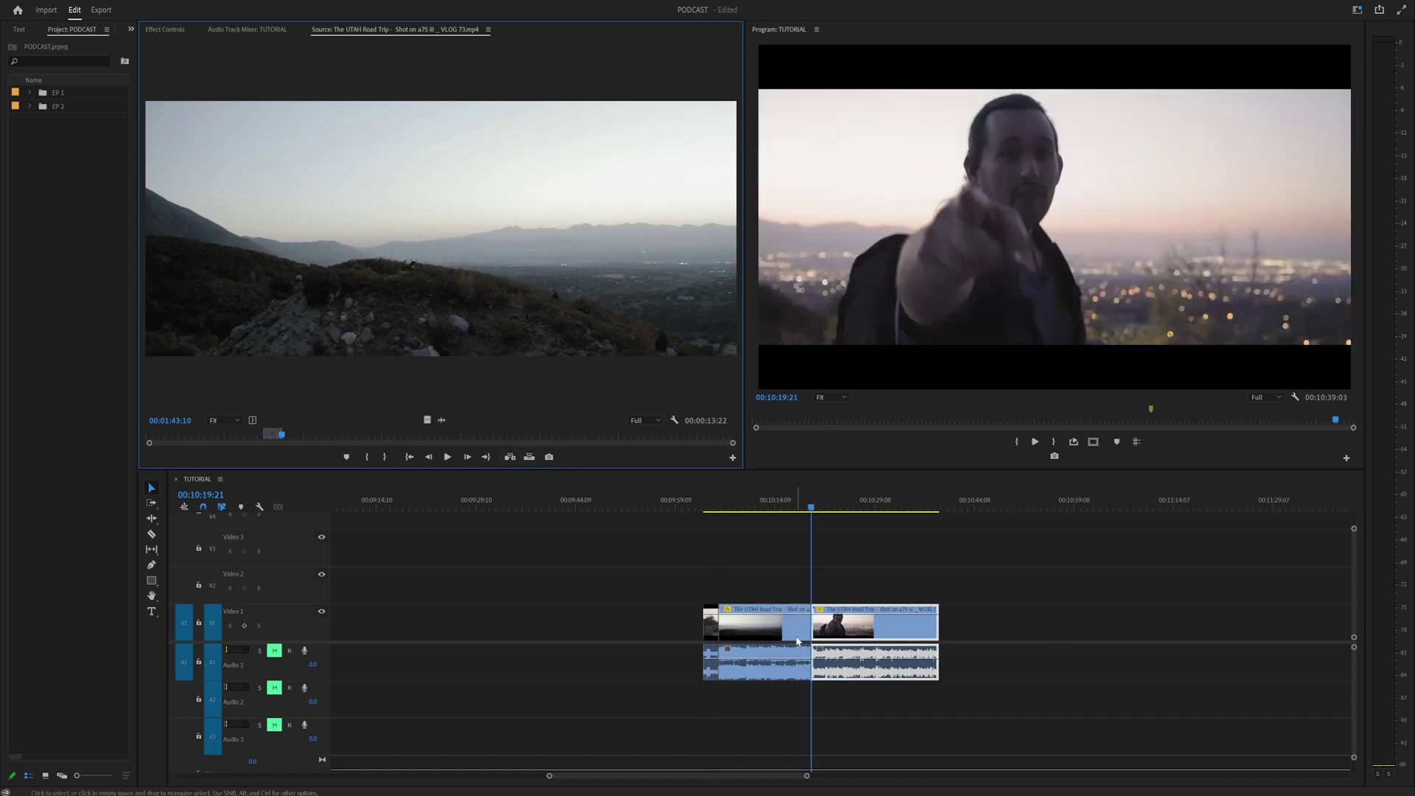
key("ctrl+z")
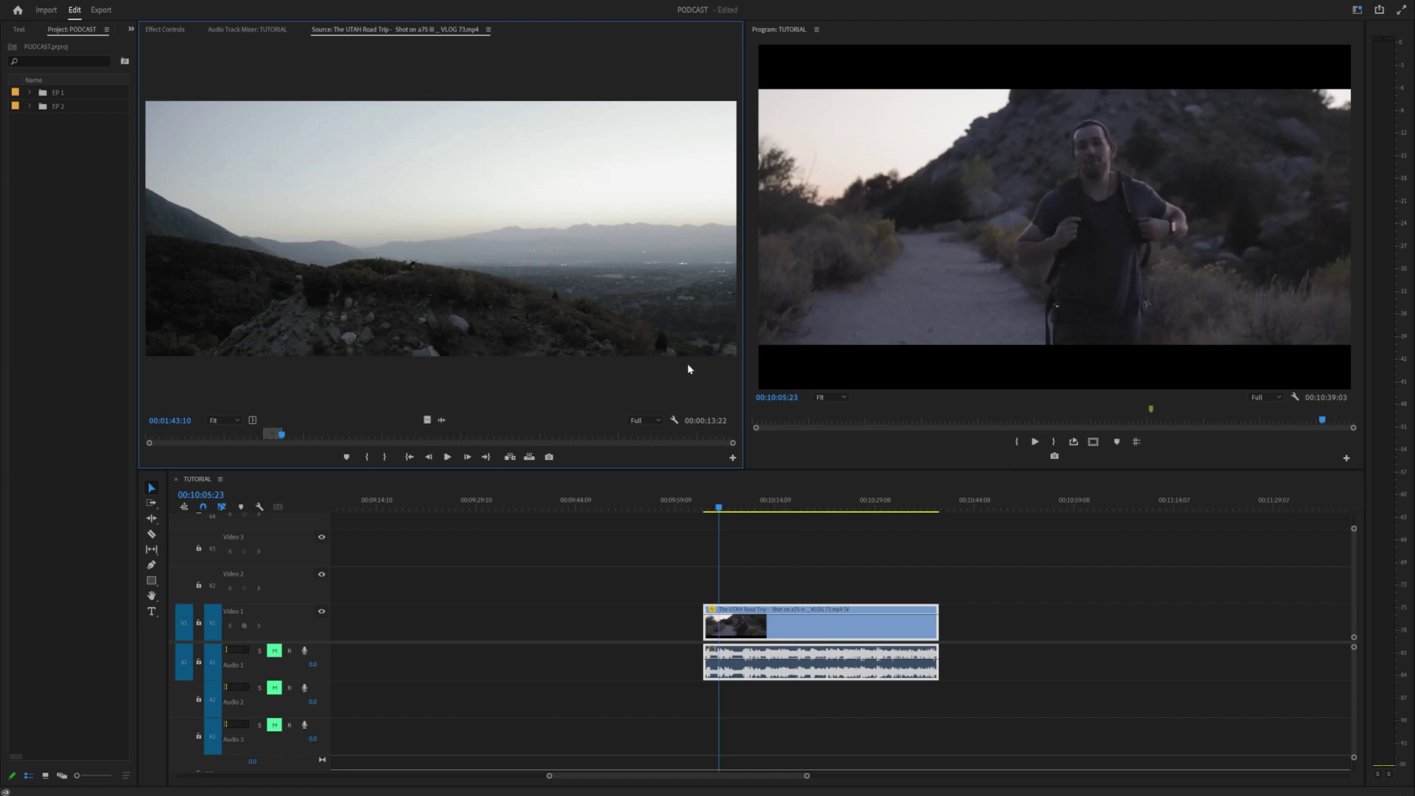
left_click_drag(862, 177, 1026, 98)
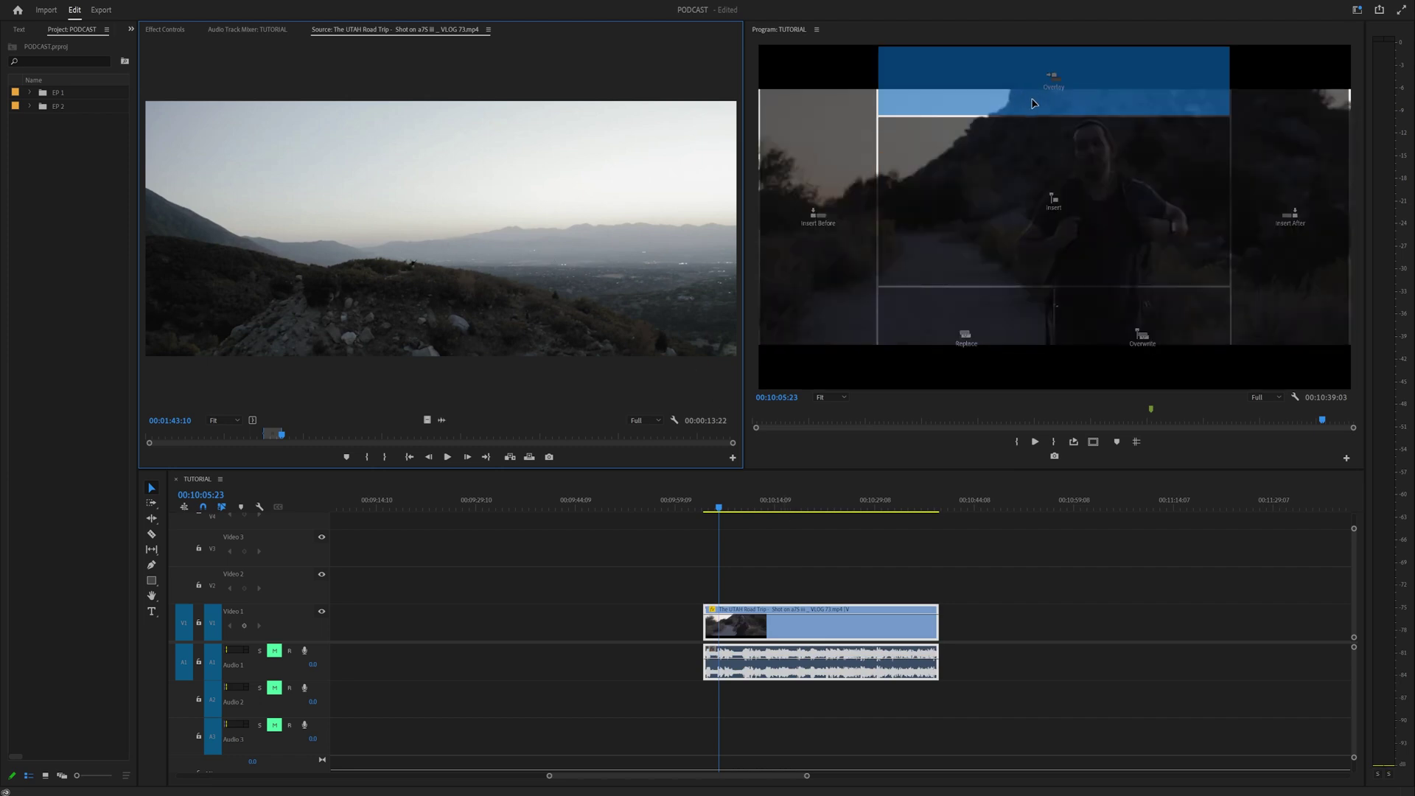
left_click_drag(1034, 103, 1034, 103)
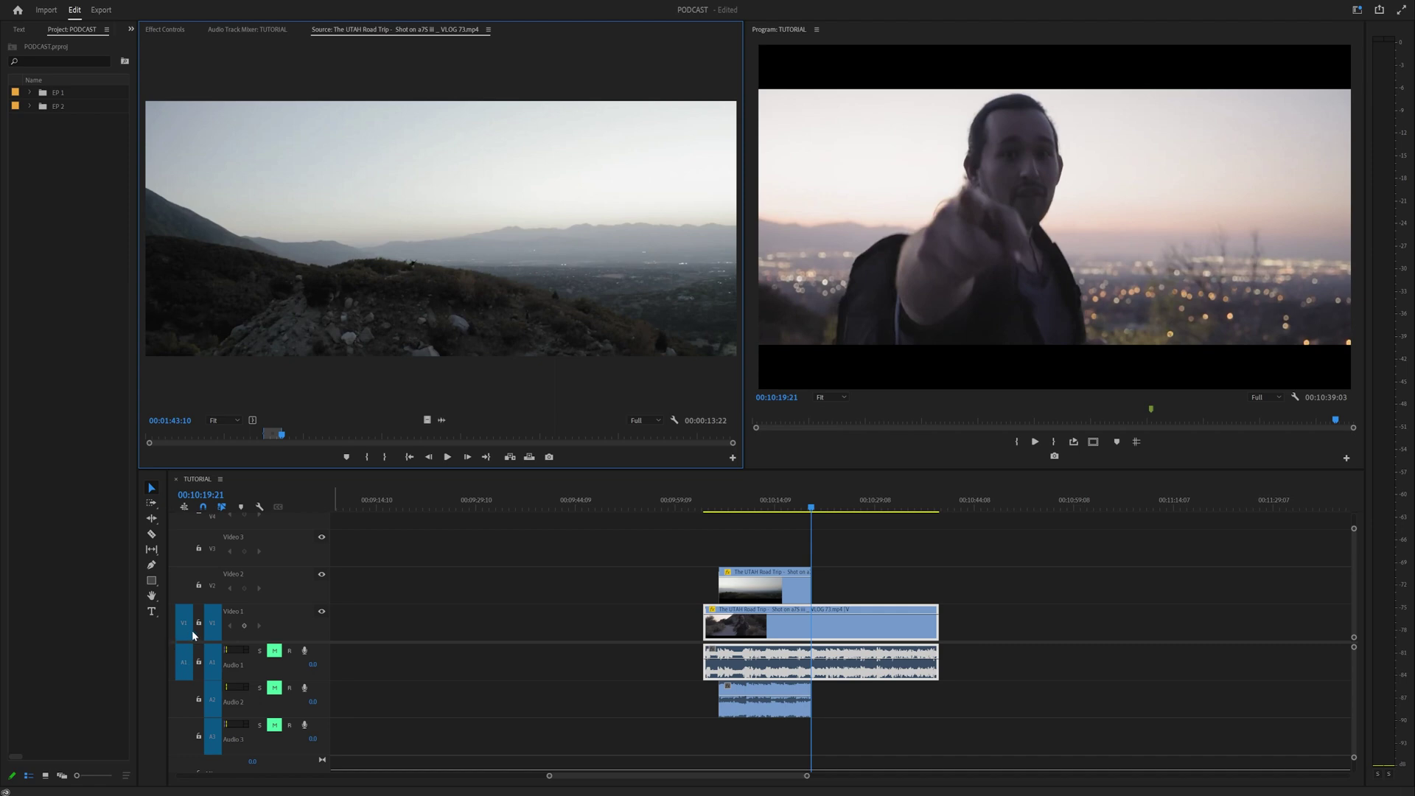
key("ctrl+z")
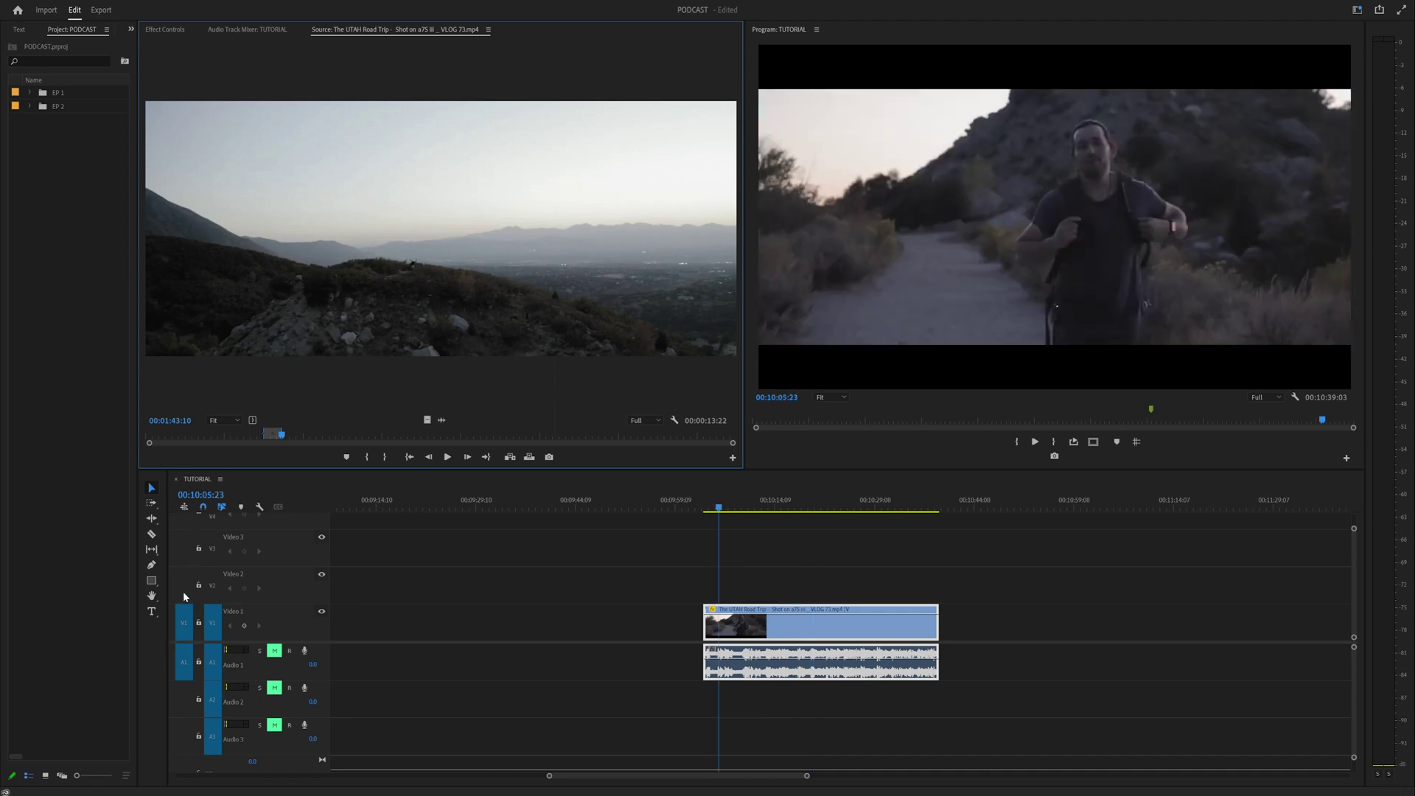
- Overwrite the video-only valley shot onto Video 2, undo it, and restore V1/A1 source patching
left_click(186, 599)
left_click(179, 670)
key("period")
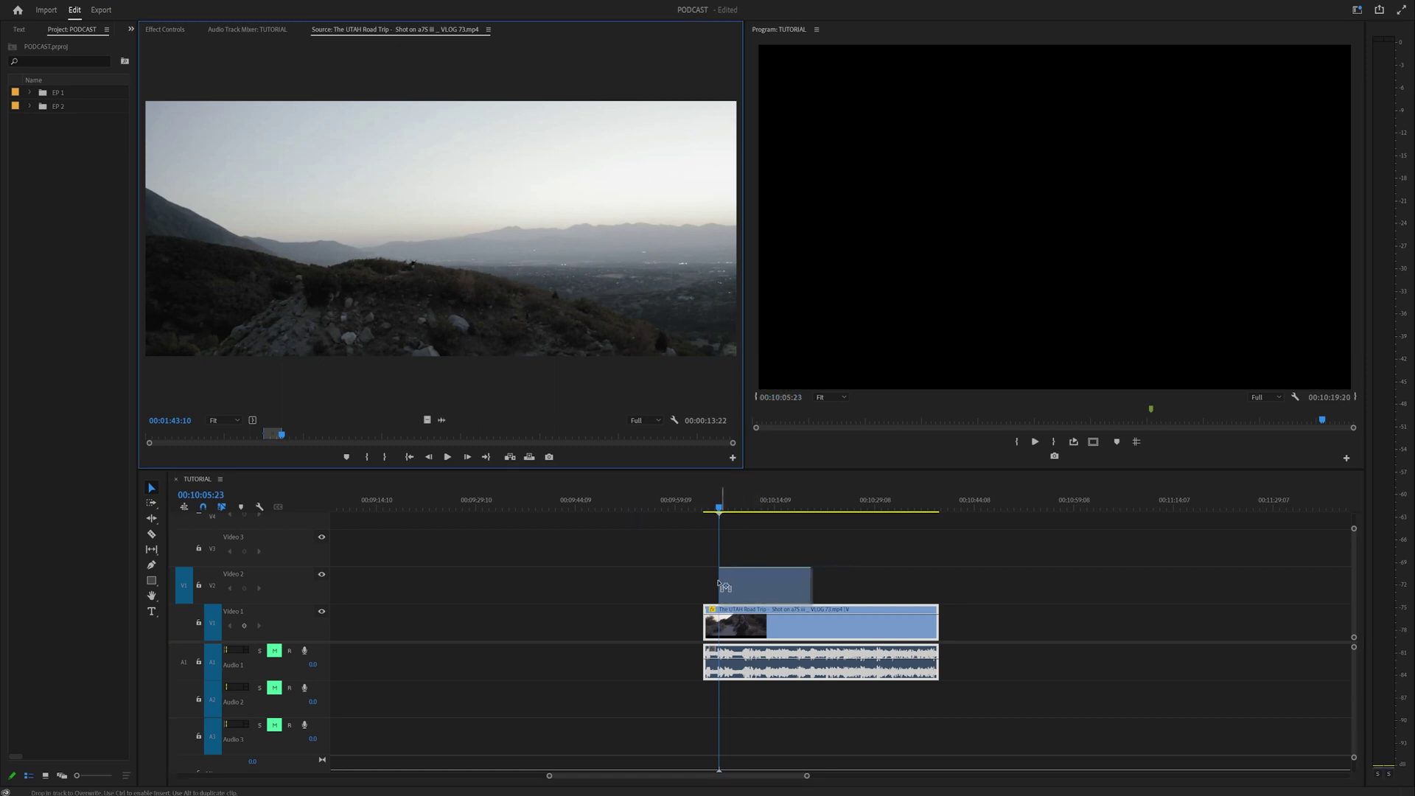
key("ctrl+z")
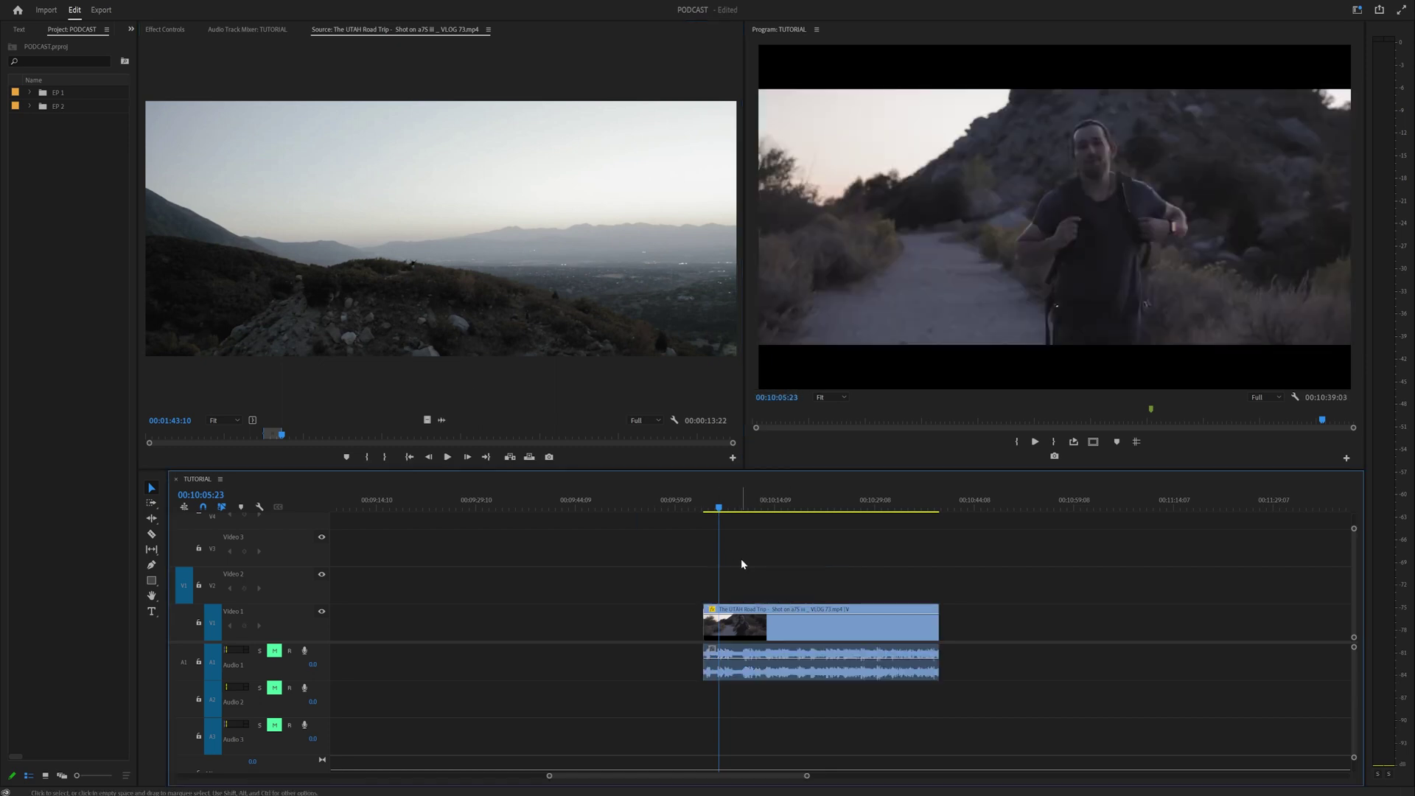
left_click(184, 622)
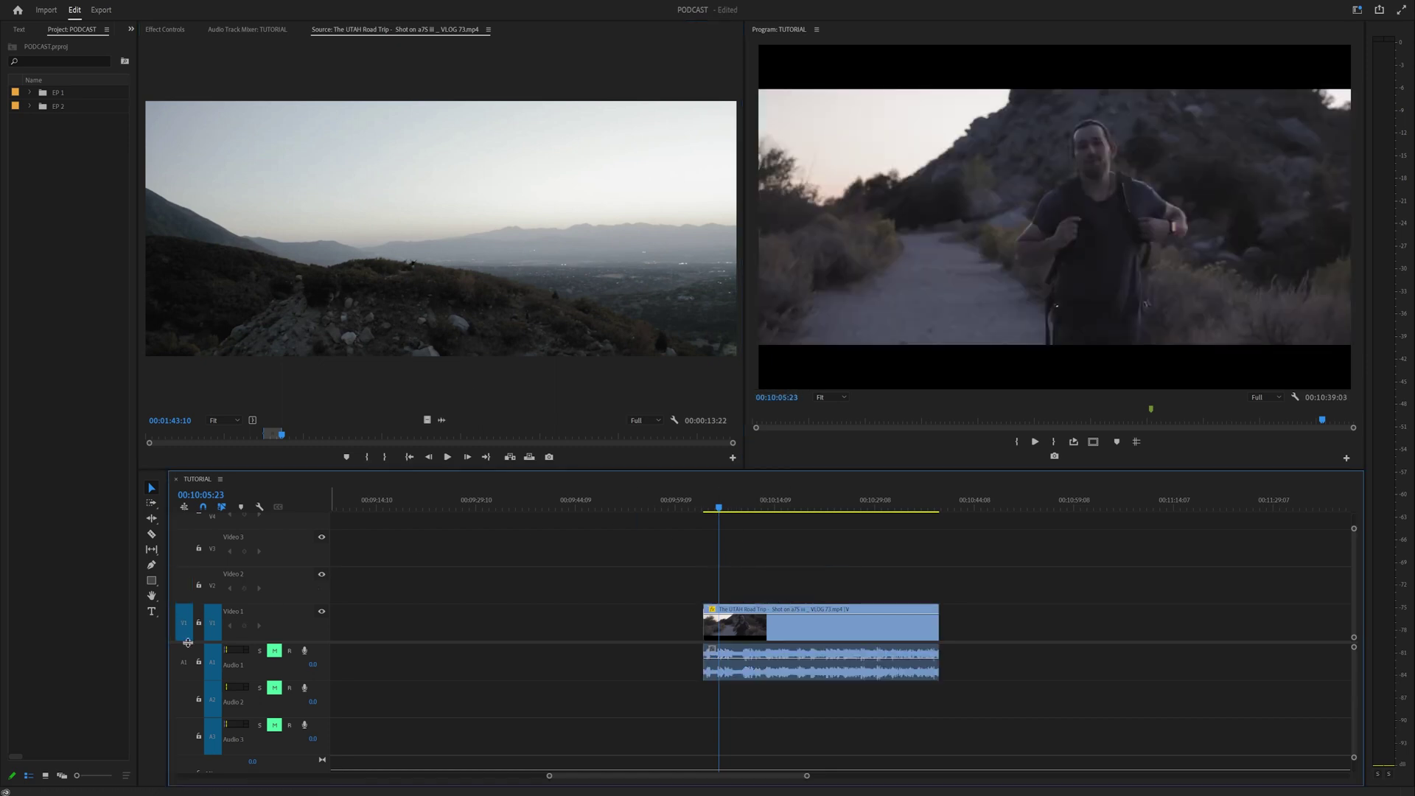
left_click(184, 661)
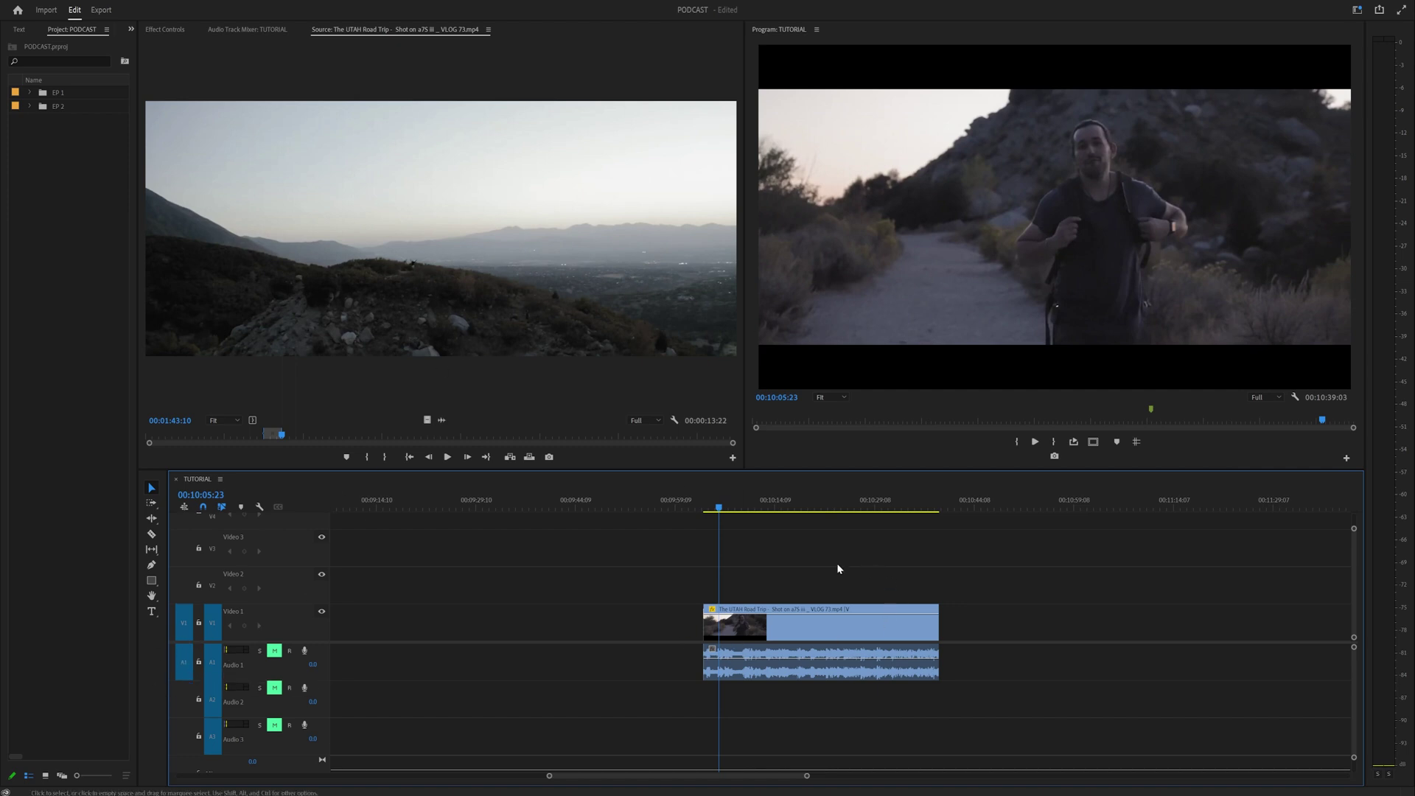
- Overlay the landscape shot on Video 2, then mark and overlay a 14-second controller shot
left_click(183, 662)
left_click_drag(538, 267, 1094, 80)
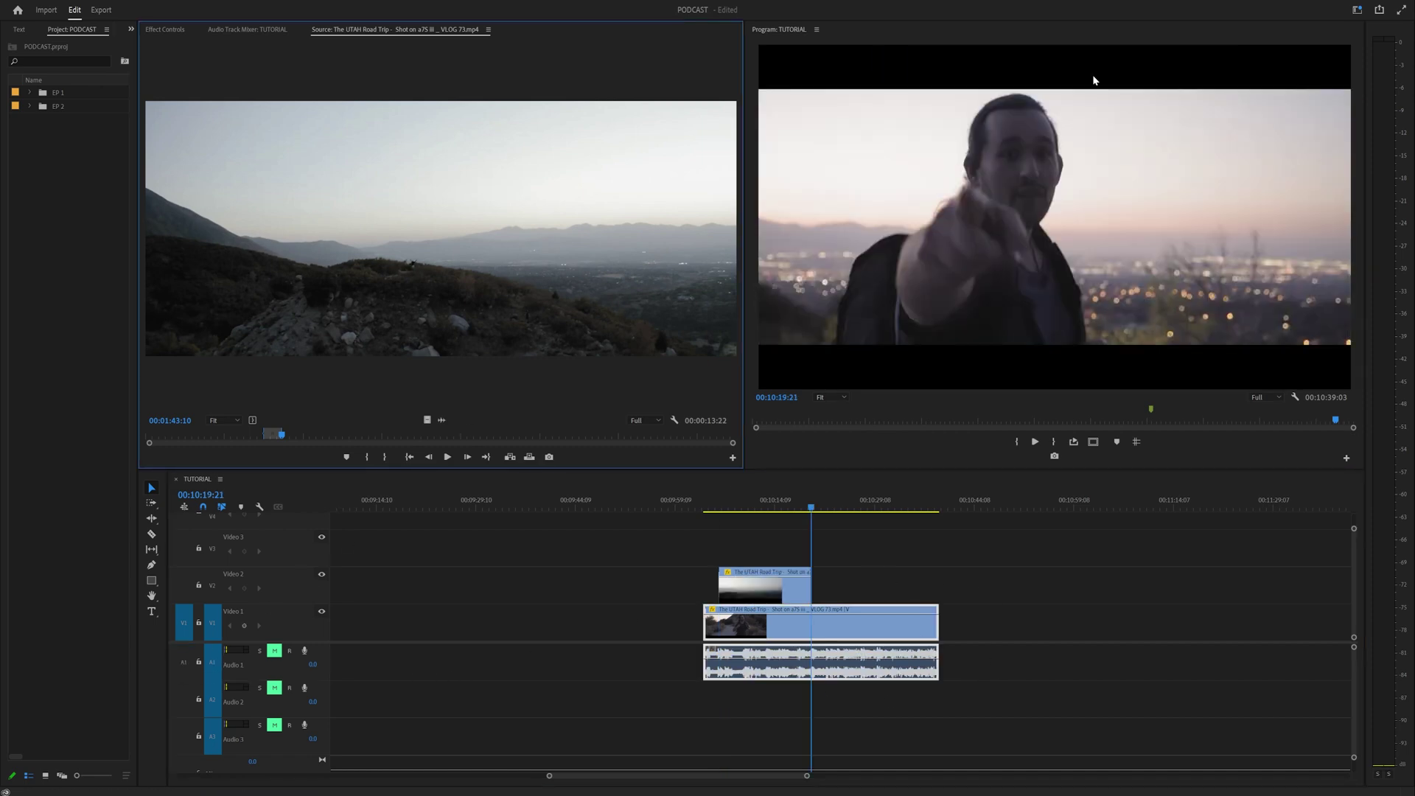
left_click(296, 435)
key("i")
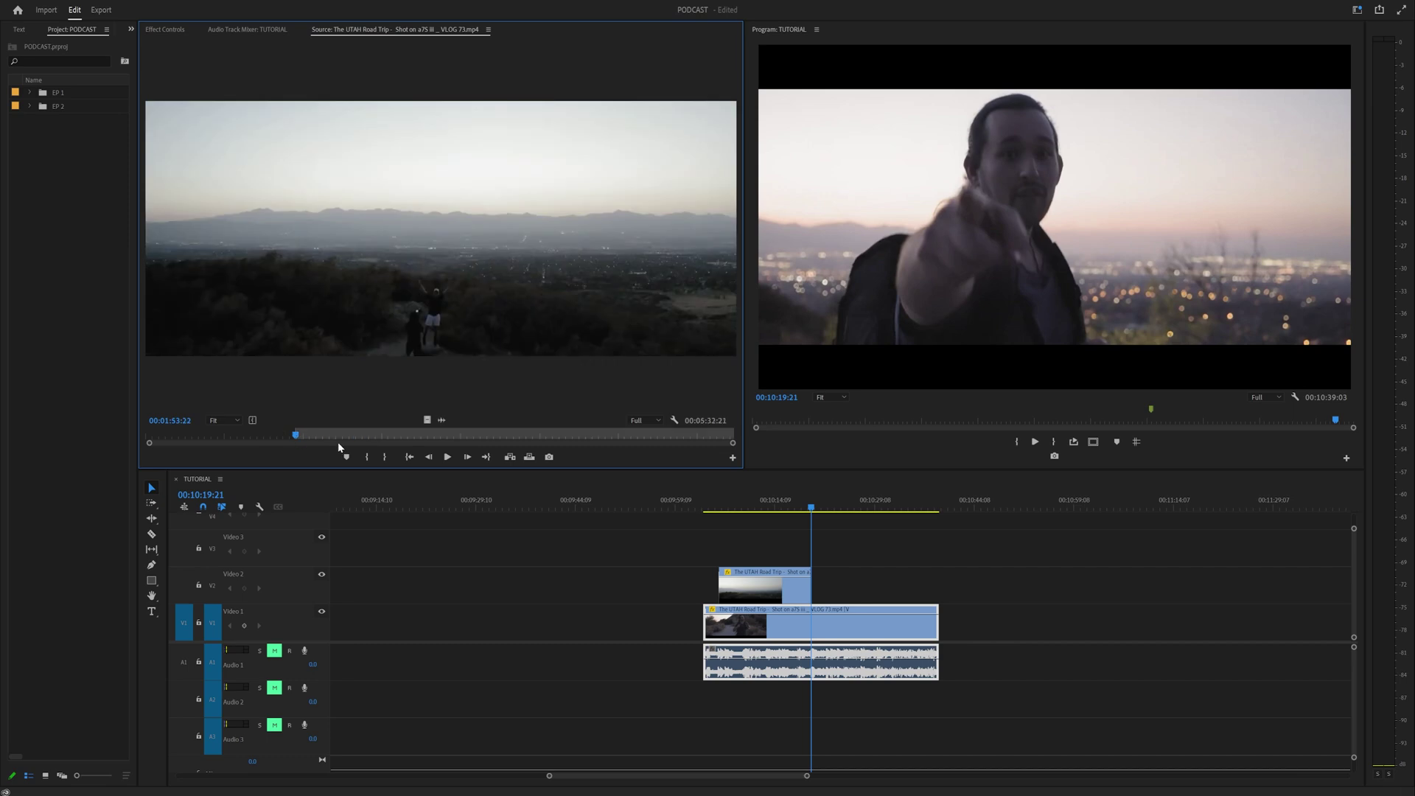
left_click(314, 436)
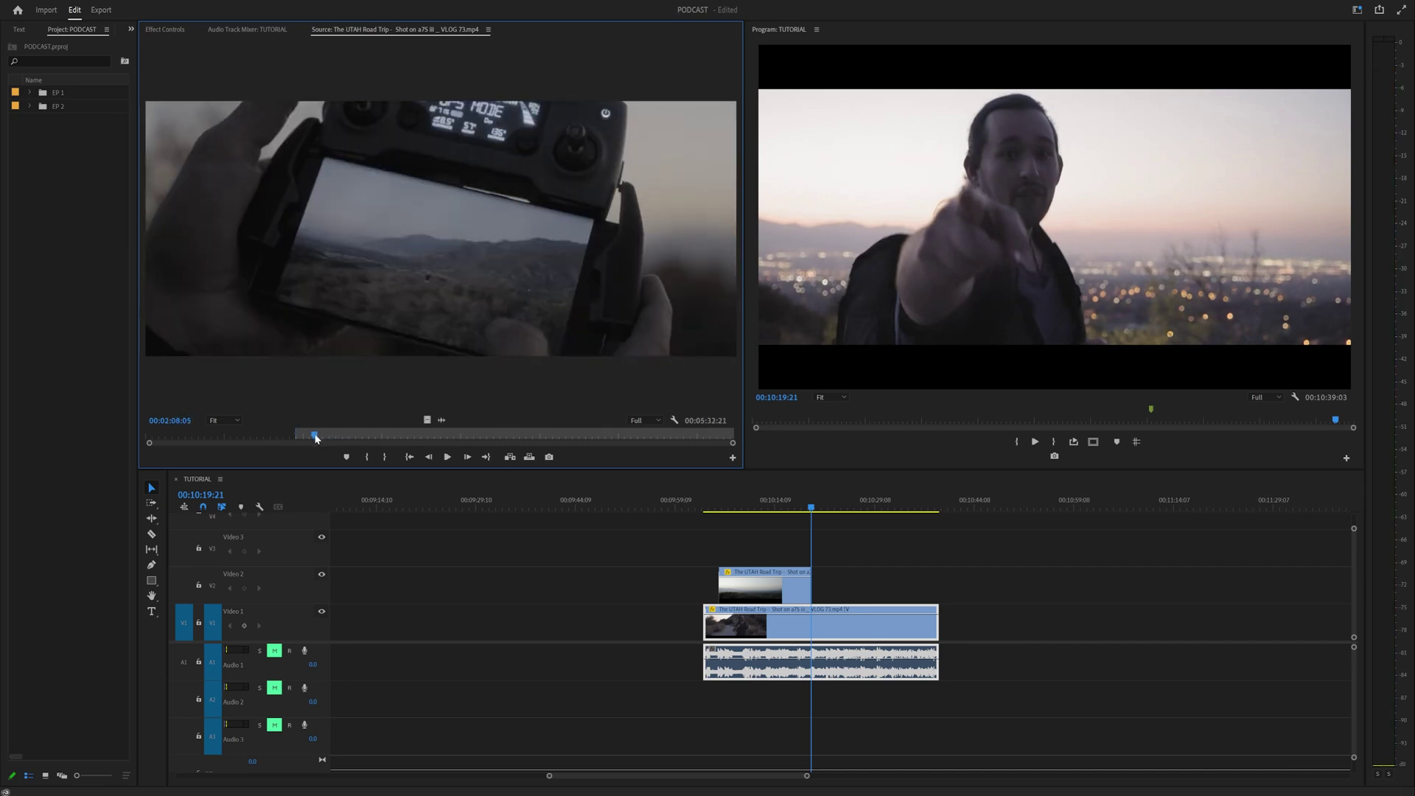
key("o")
left_click_drag(416, 292, 1059, 87)
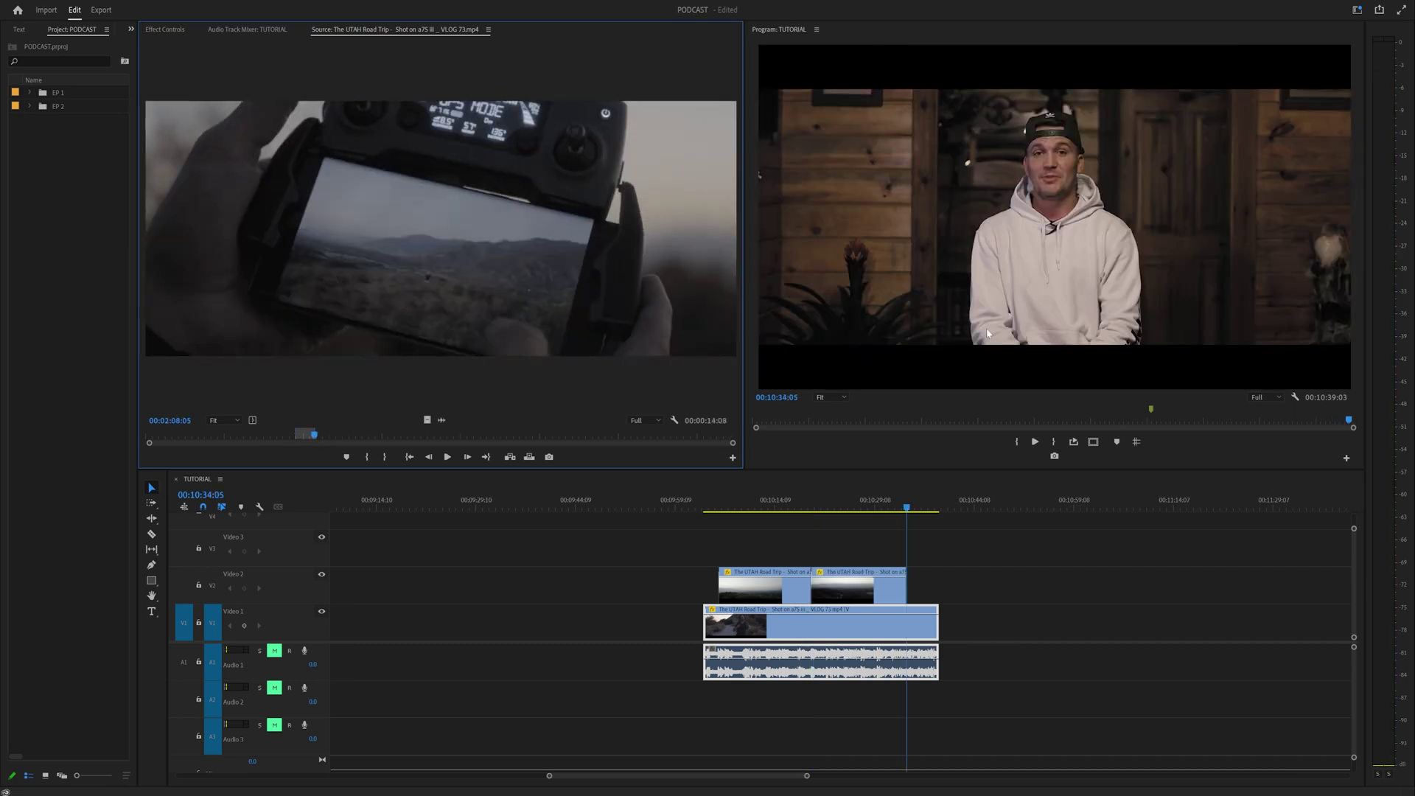
- Play back the B-roll section, then marquee-select and delete both Video 2 clips
left_click(706, 508)
key("space")
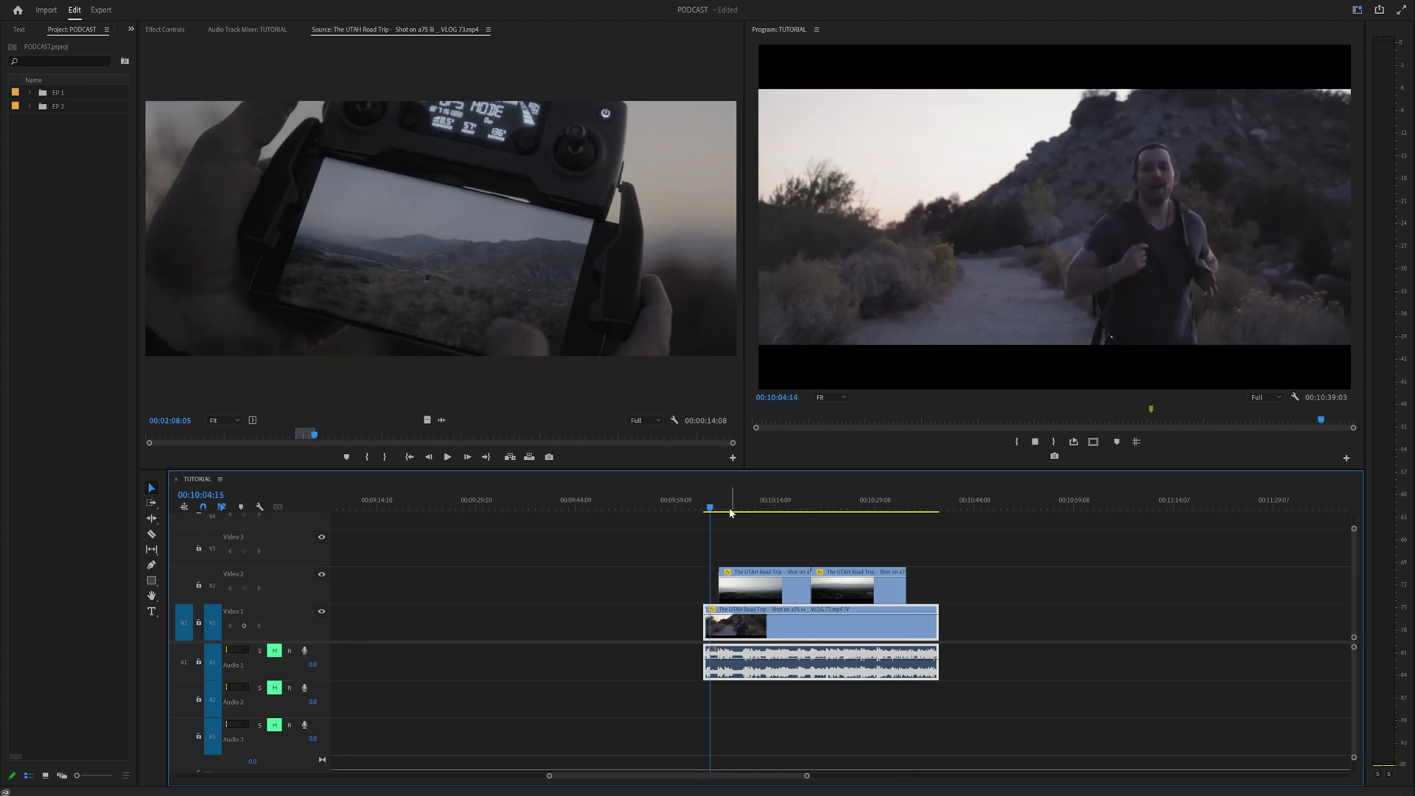
left_click(734, 508)
left_click_drag(742, 508, 1029, 525)
left_click_drag(983, 569, 759, 580)
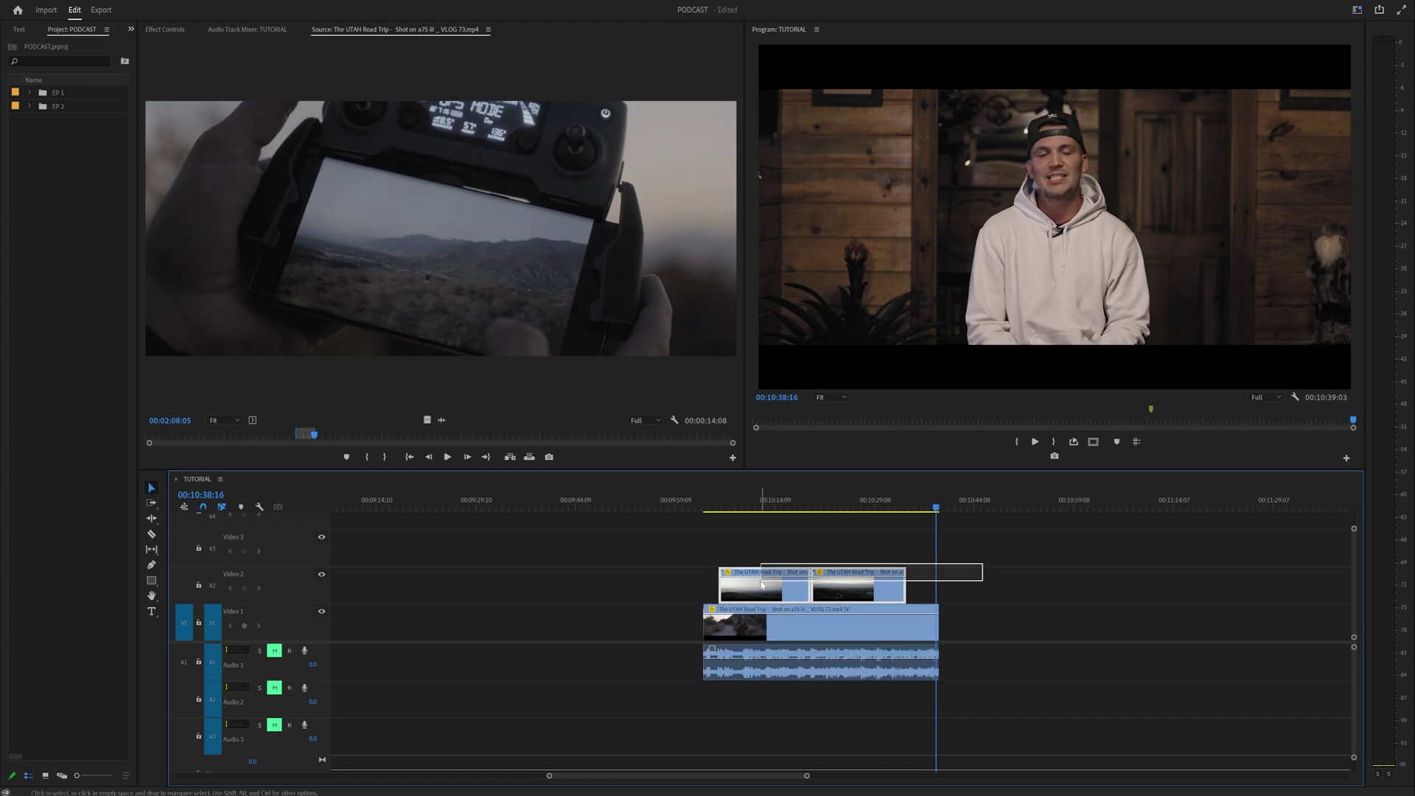
key("Delete")
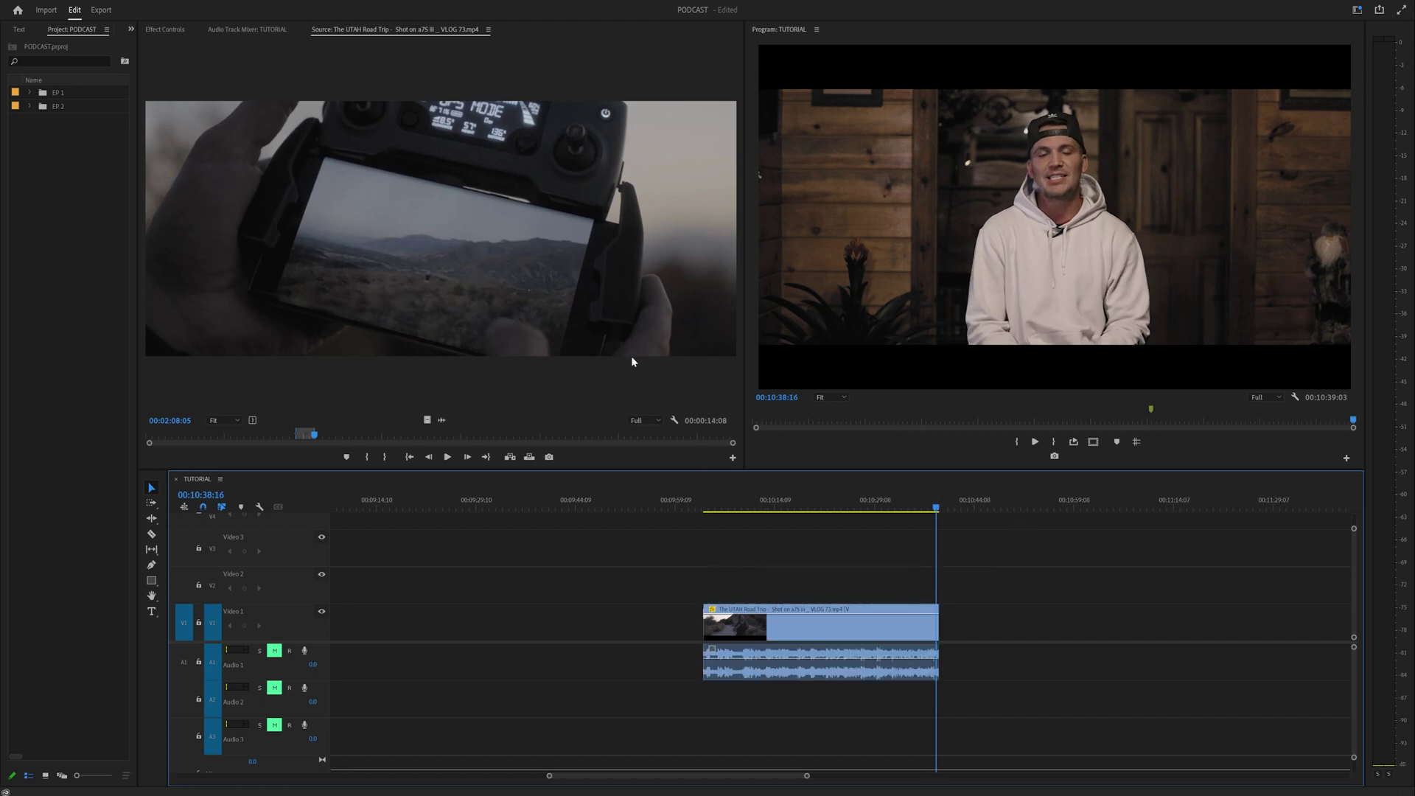
- Cue the pointing-man shot at 00:10:19:18, preview the drop zones, and select both Video 1 clips
left_click(810, 507)
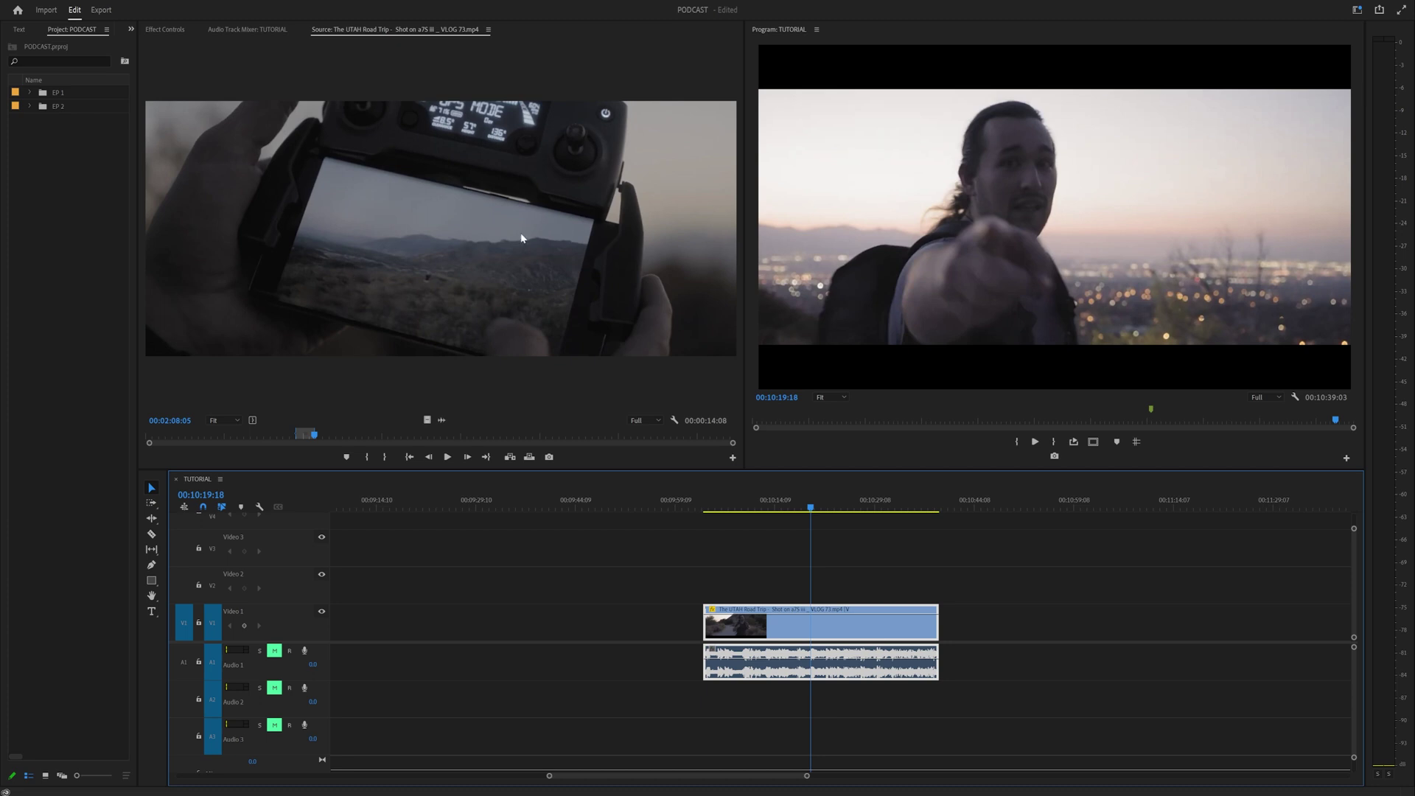
left_click_drag(458, 245, 961, 219)
left_click_drag(877, 179, 325, 138)
left_click_drag(789, 202, 835, 240)
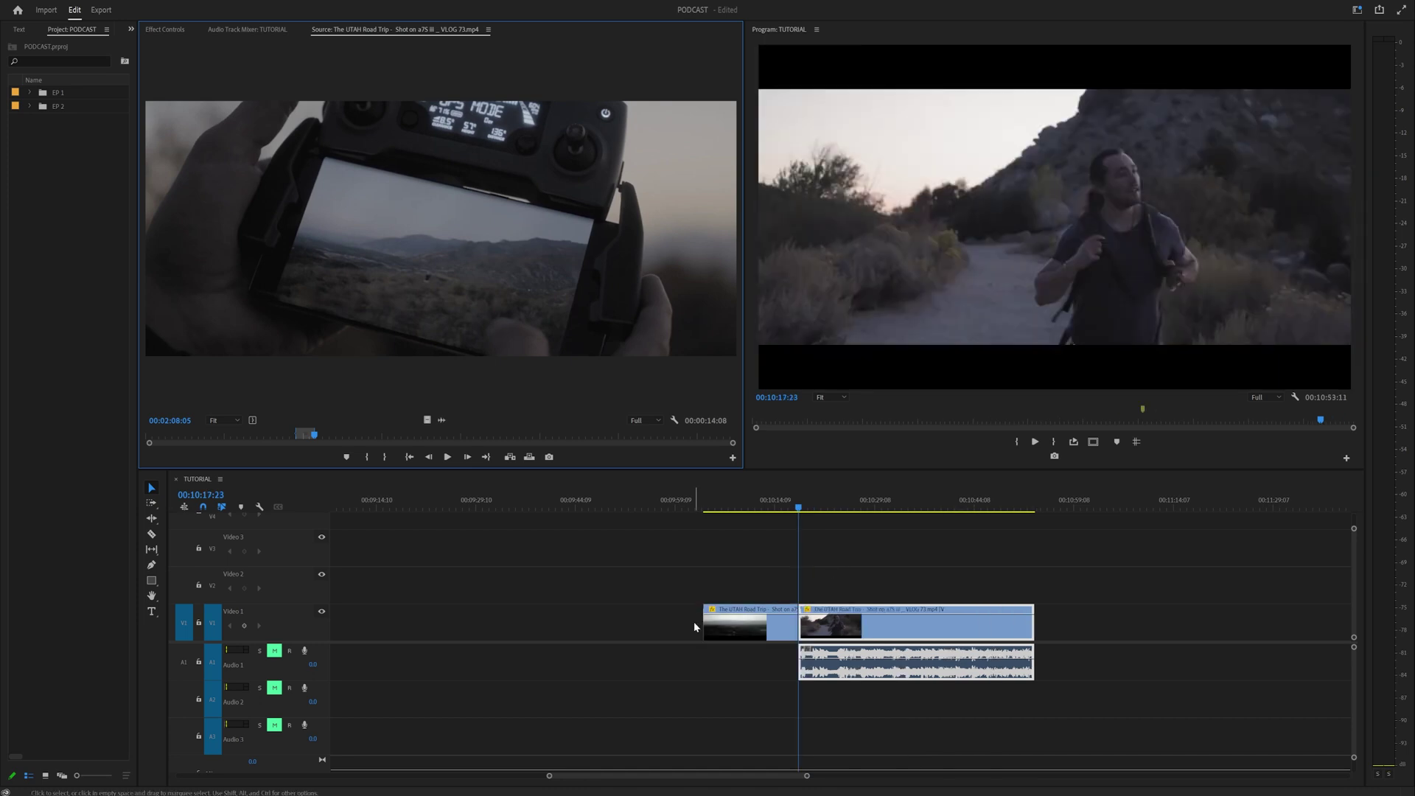
left_click_drag(684, 568, 868, 626)
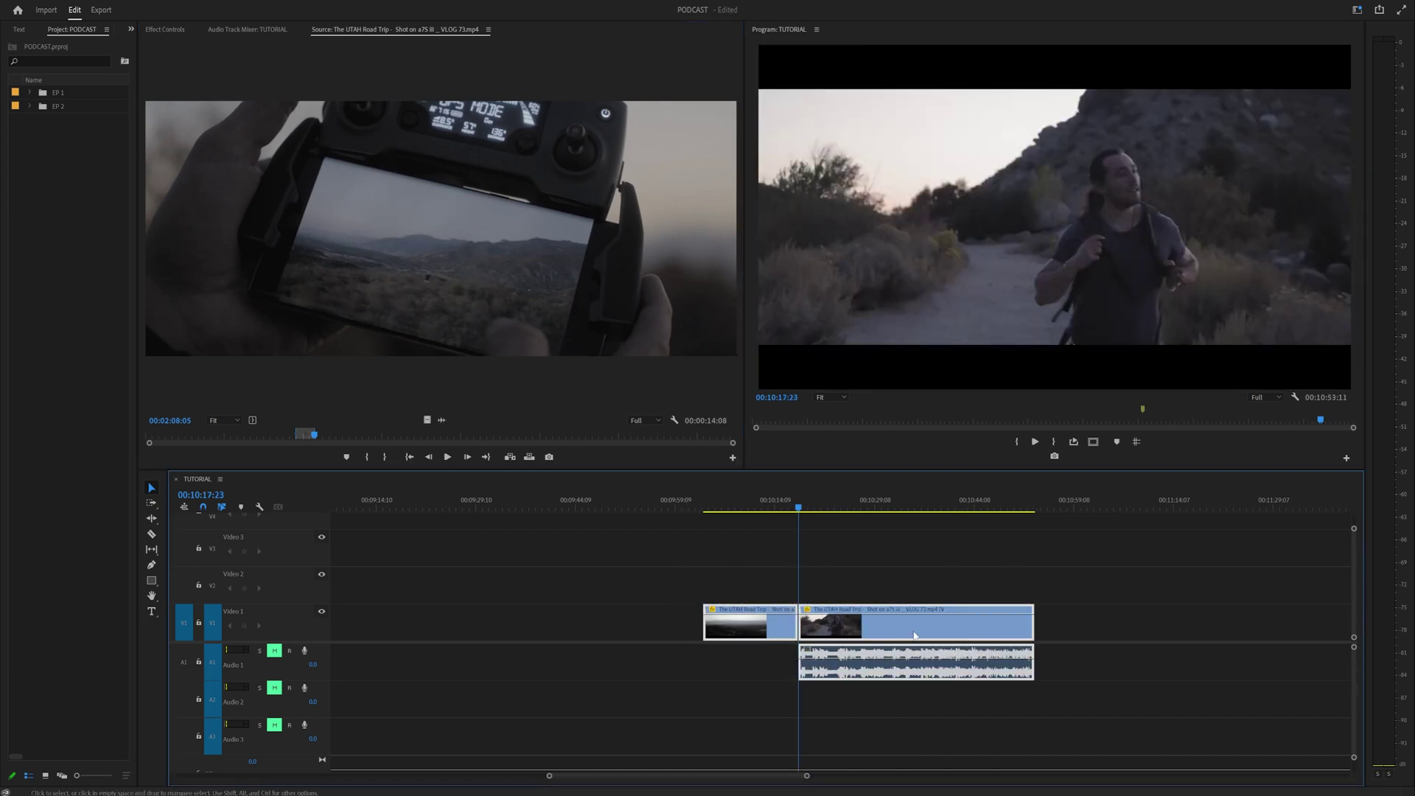
- Patch the source audio to Audio 1 and trial-insert the source clip at the playhead, undoing it
left_click(187, 662)
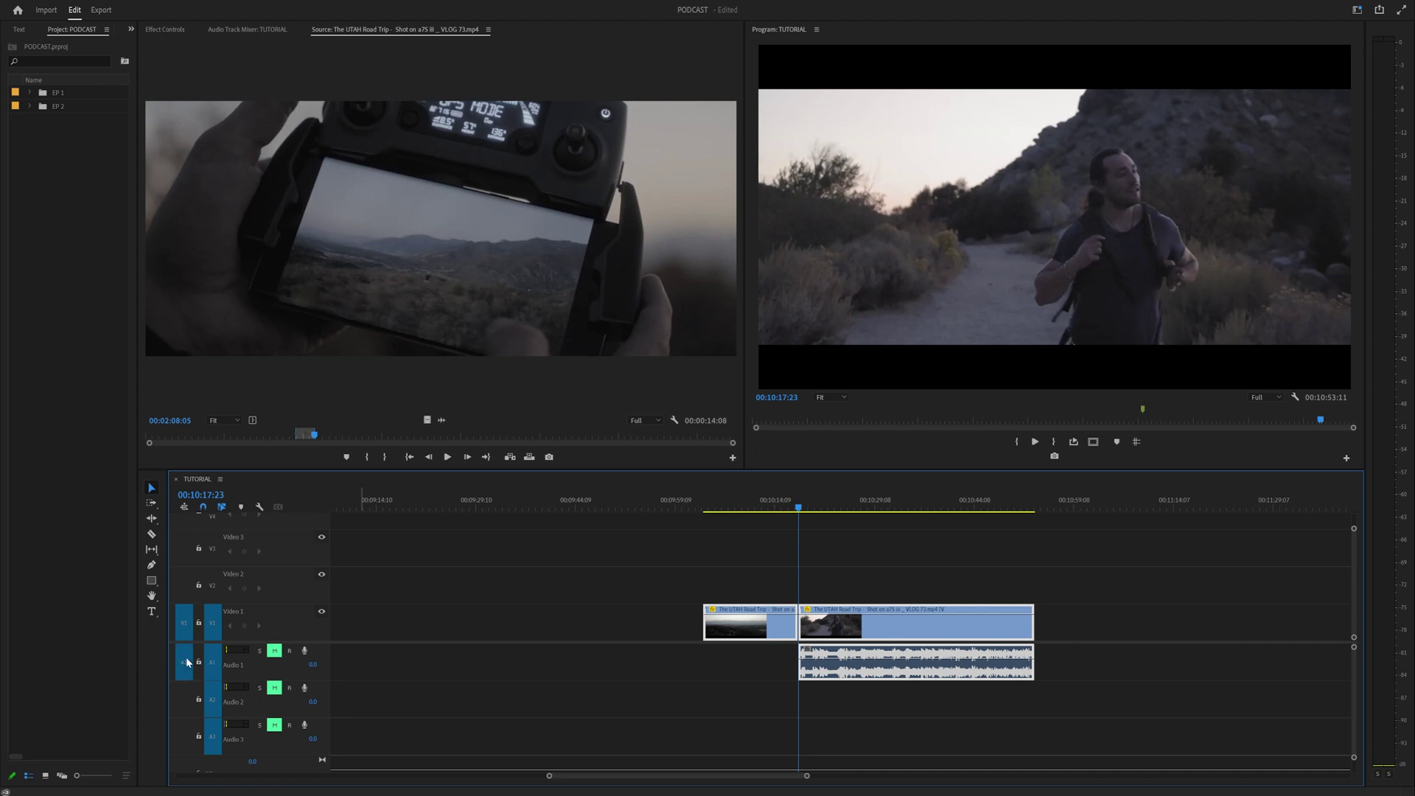
key("ctrl+z")
left_click_drag(640, 293, 798, 237)
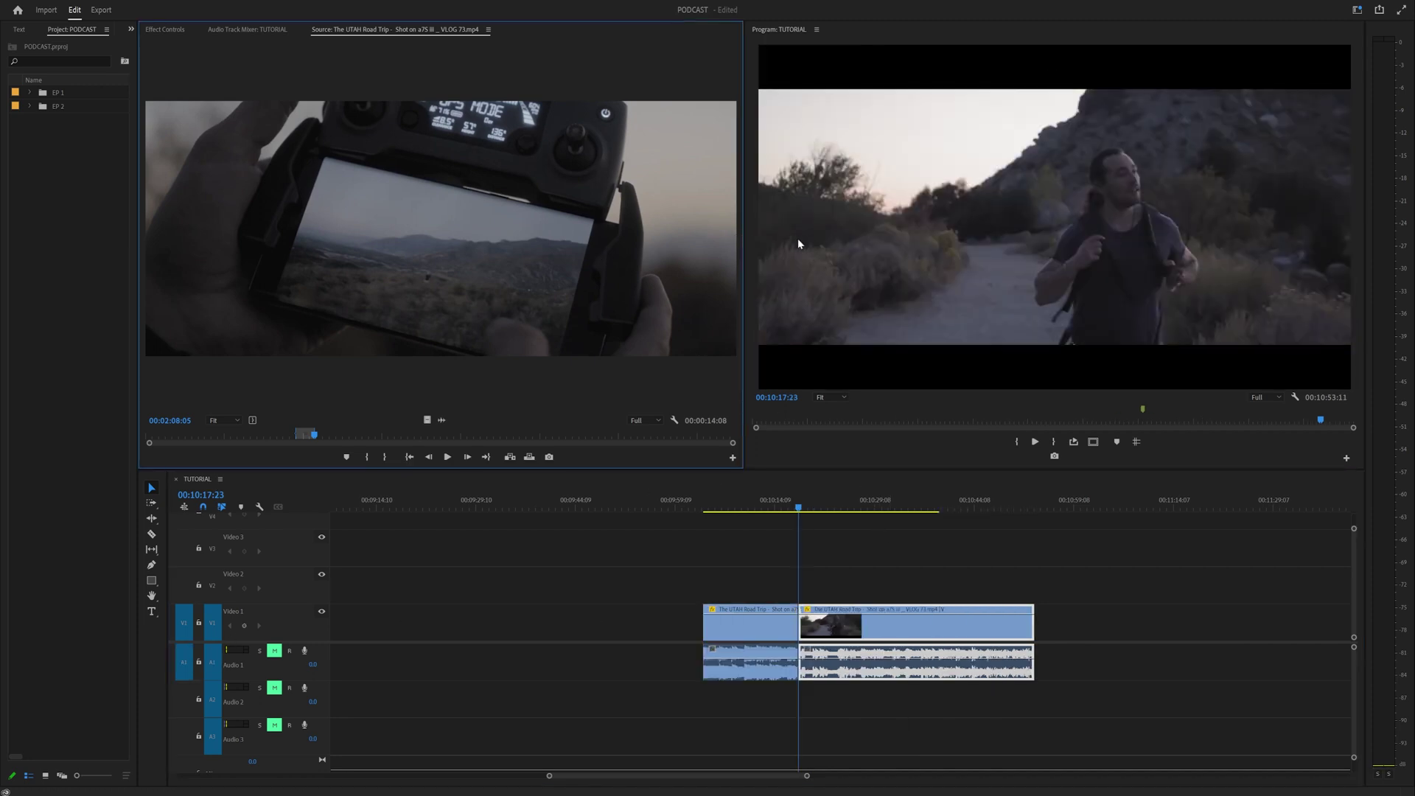
key("ctrl+z")
- Trial appending and inserting the source clip, undoing each, then try a Replace edit
left_click_drag(676, 229, 1298, 215)
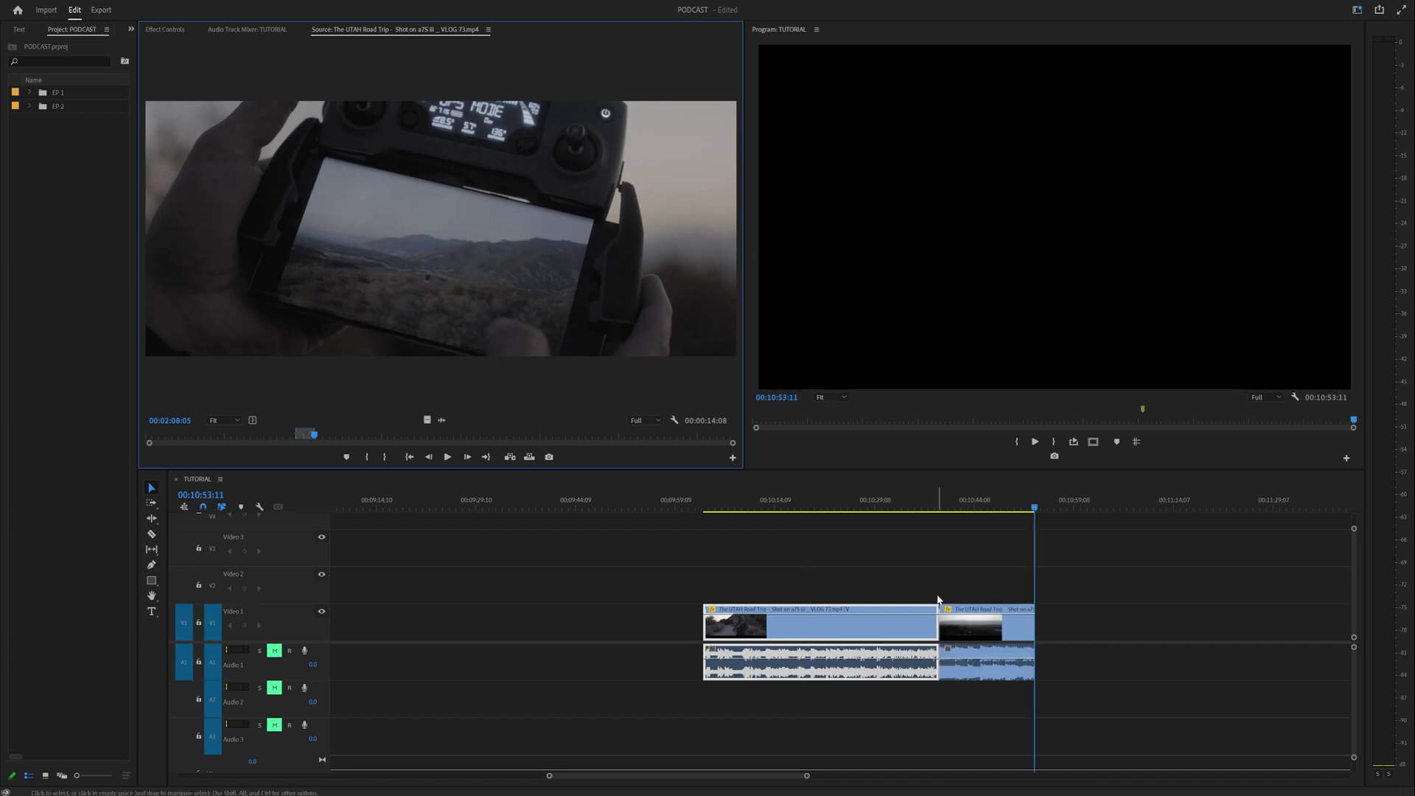
key("ctrl+z")
left_click_drag(663, 236, 993, 214)
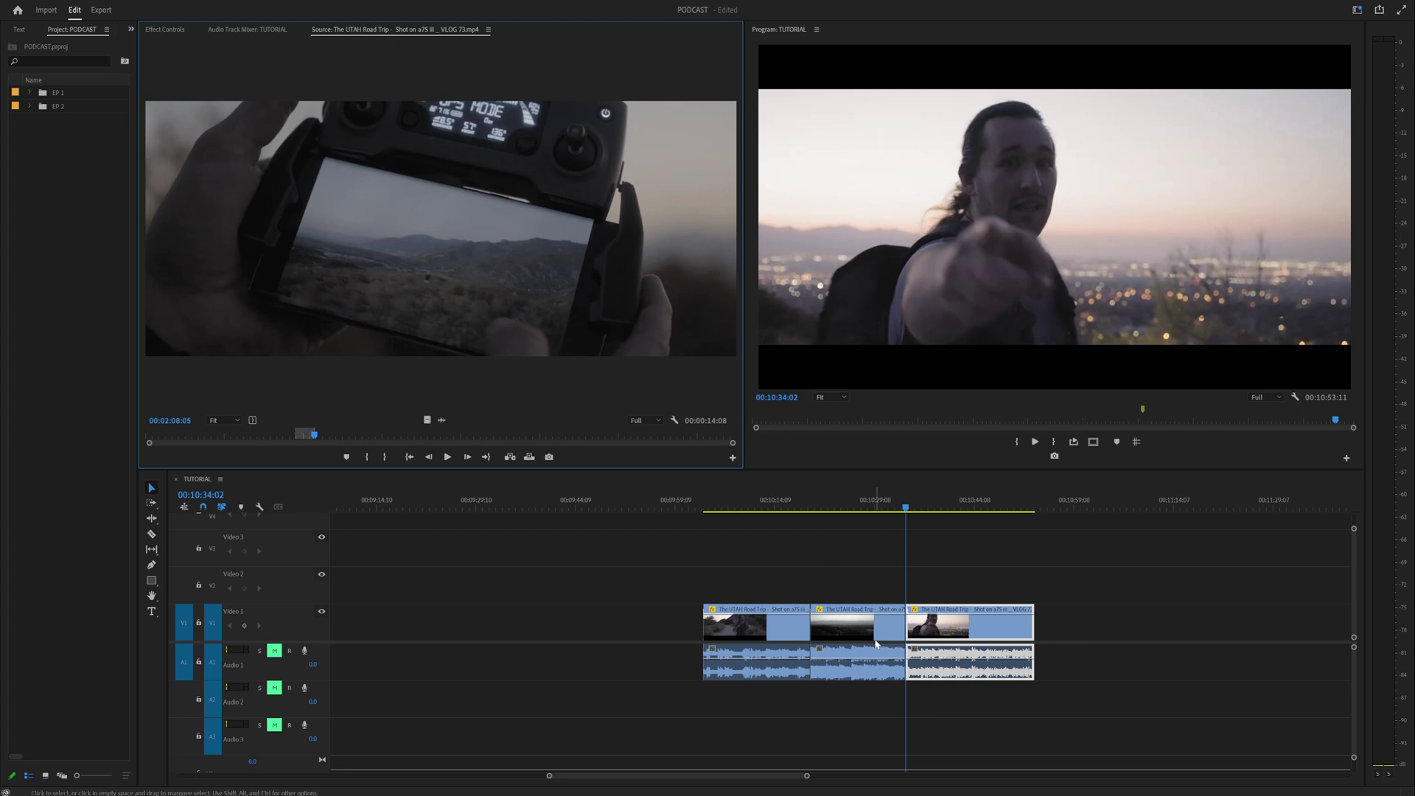
key("ctrl+z")
left_click_drag(603, 285, 978, 337)
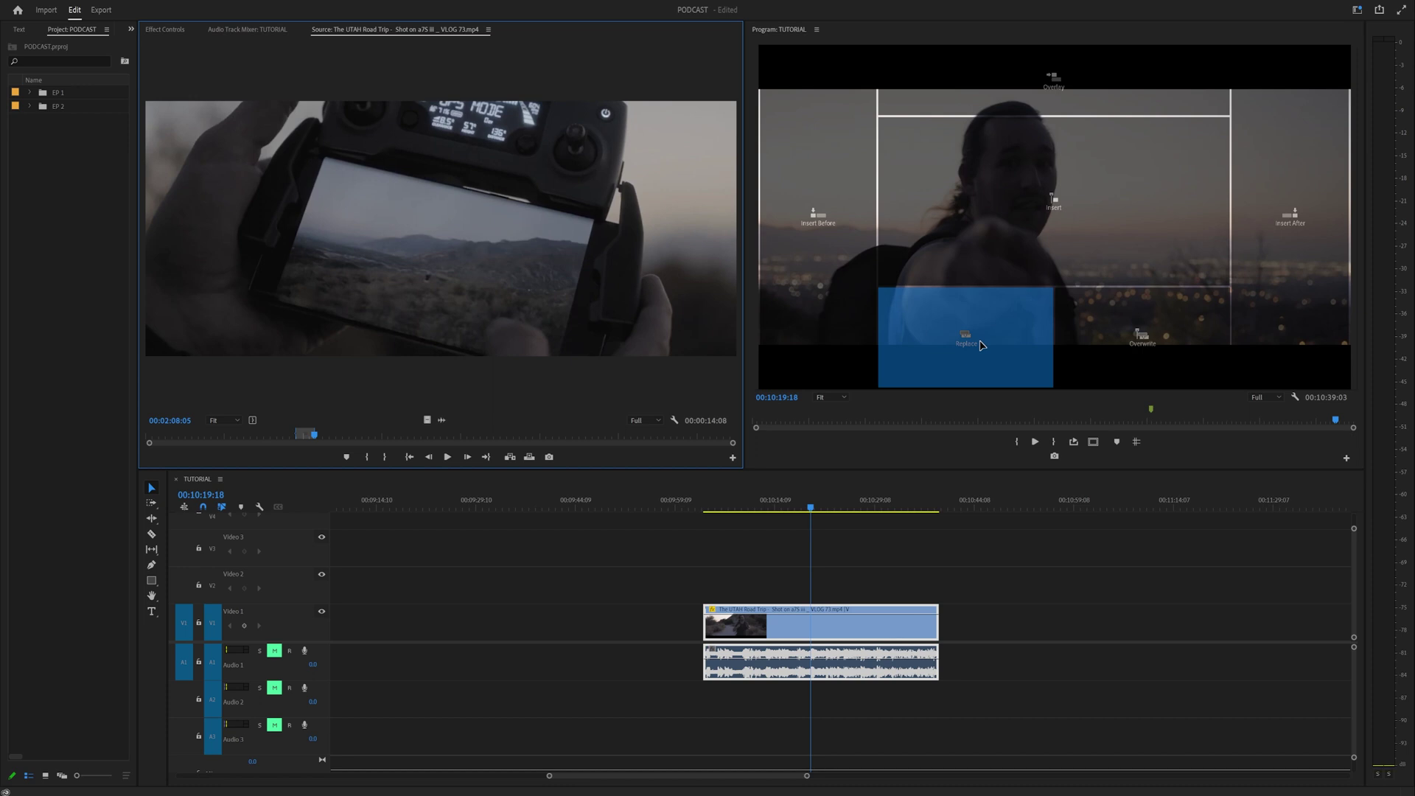
mouse_move(980, 344)
left_mouse_down()
mouse_move(759, 575)
mouse_move(995, 345)
left_mouse_up()
left_click_drag(722, 506, 844, 505)
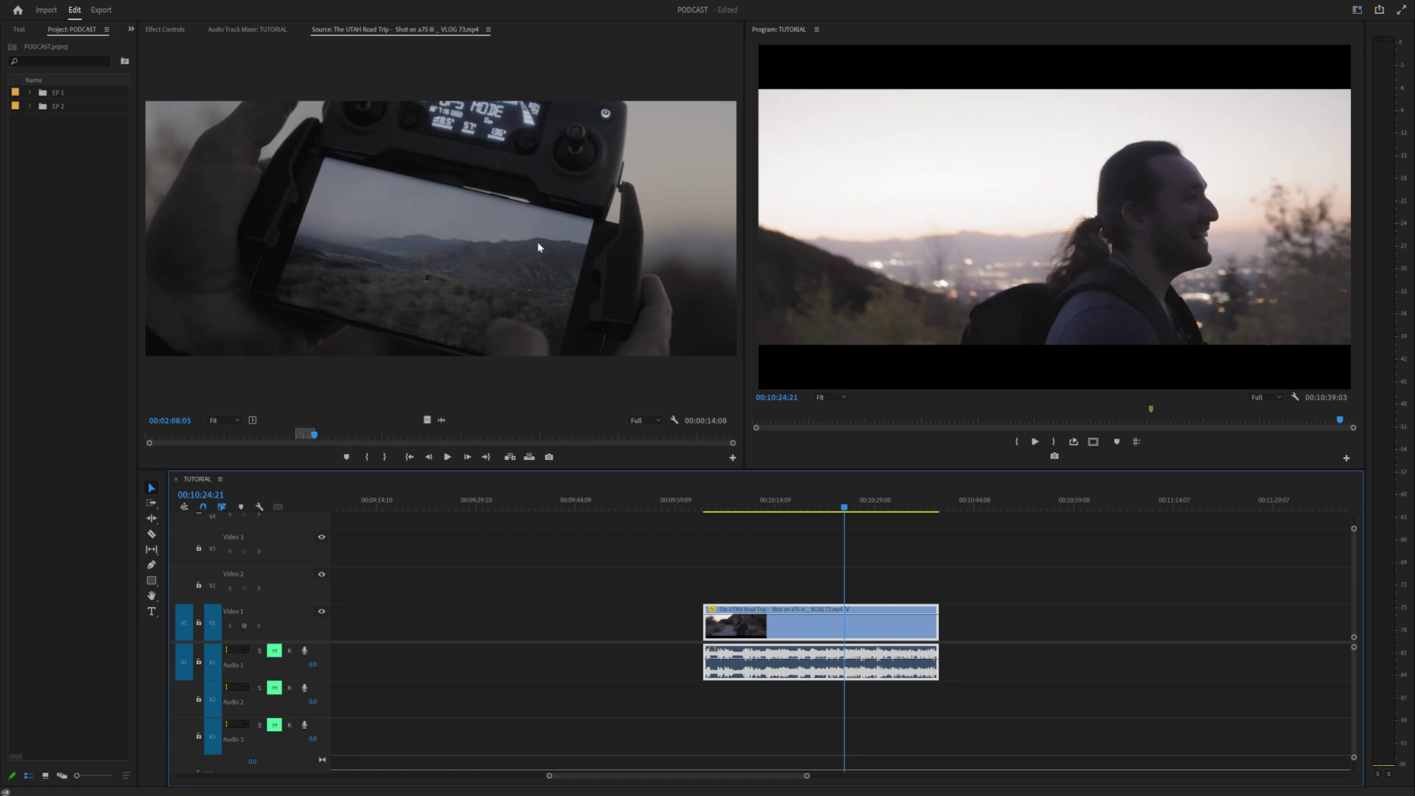
left_click_drag(520, 273, 1131, 348)
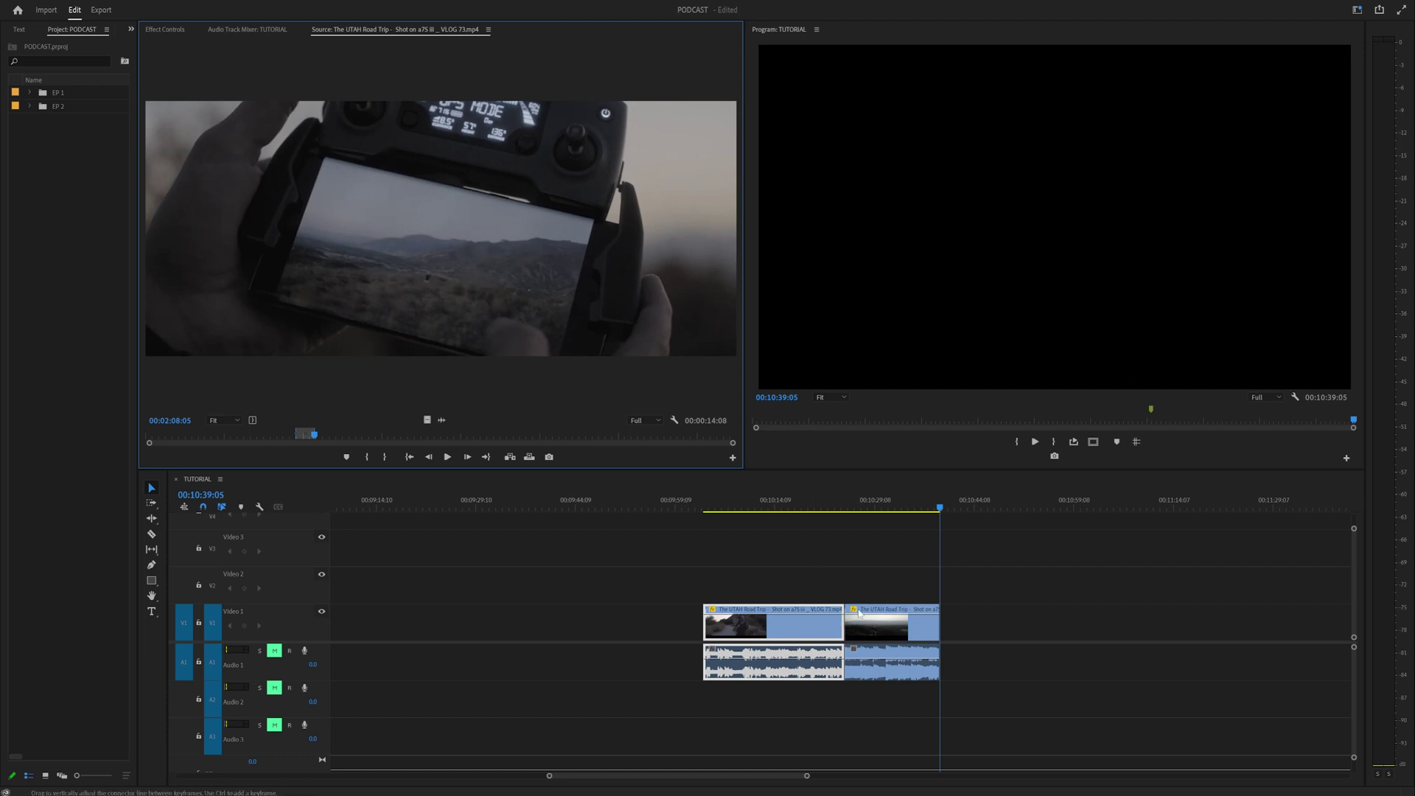
key("ctrl+z")
left_click_drag(761, 464, 990, 286)
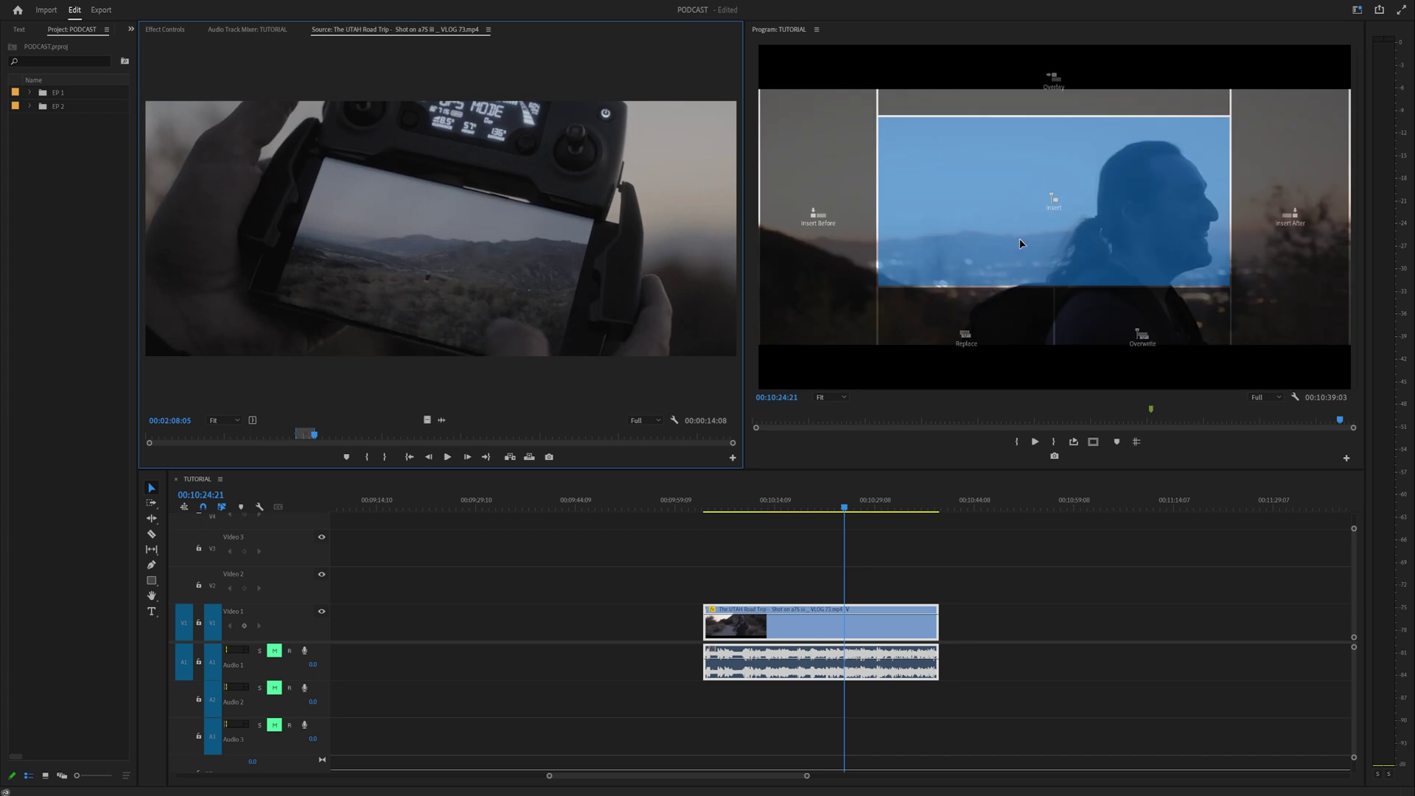
left_click_drag(1021, 243, 1021, 243)
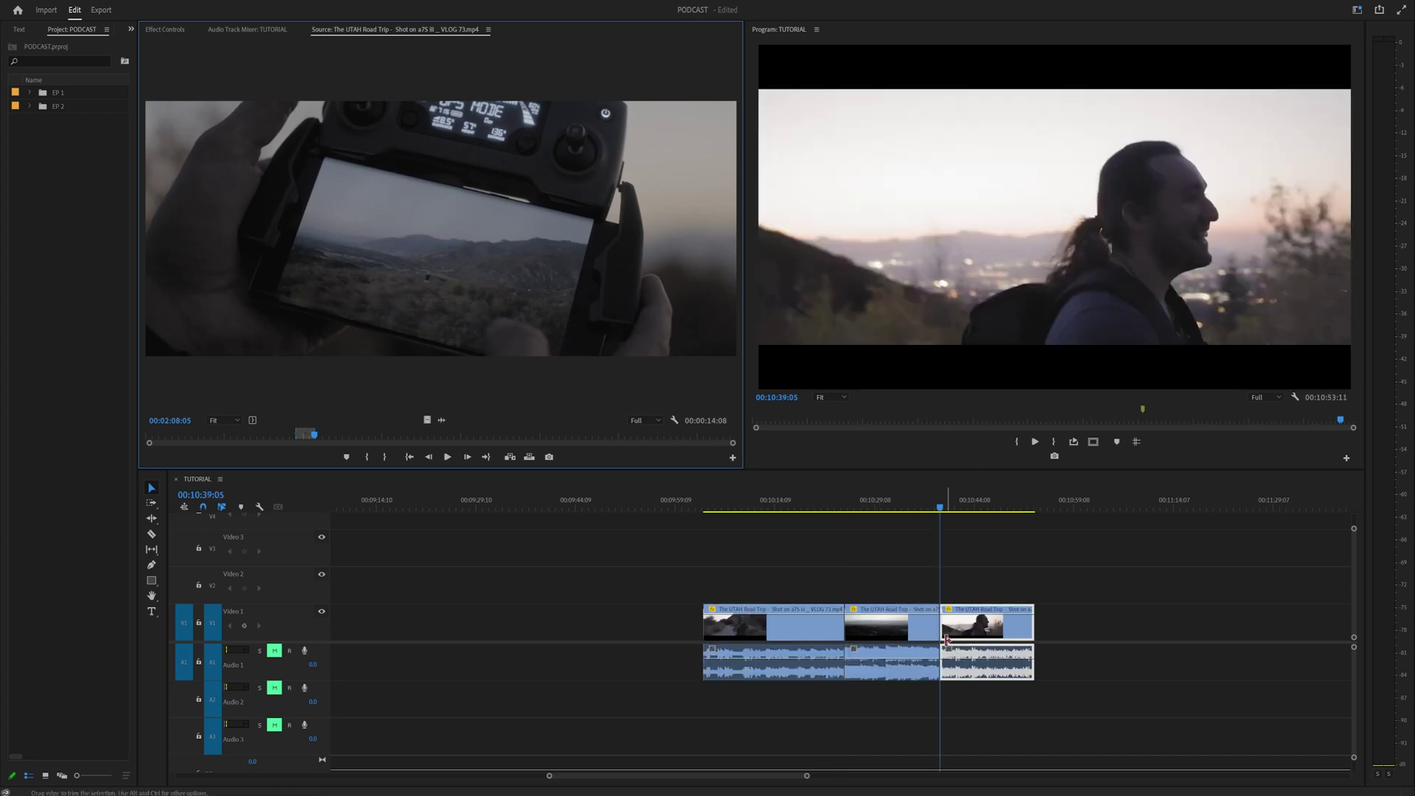
key("ctrl+z")
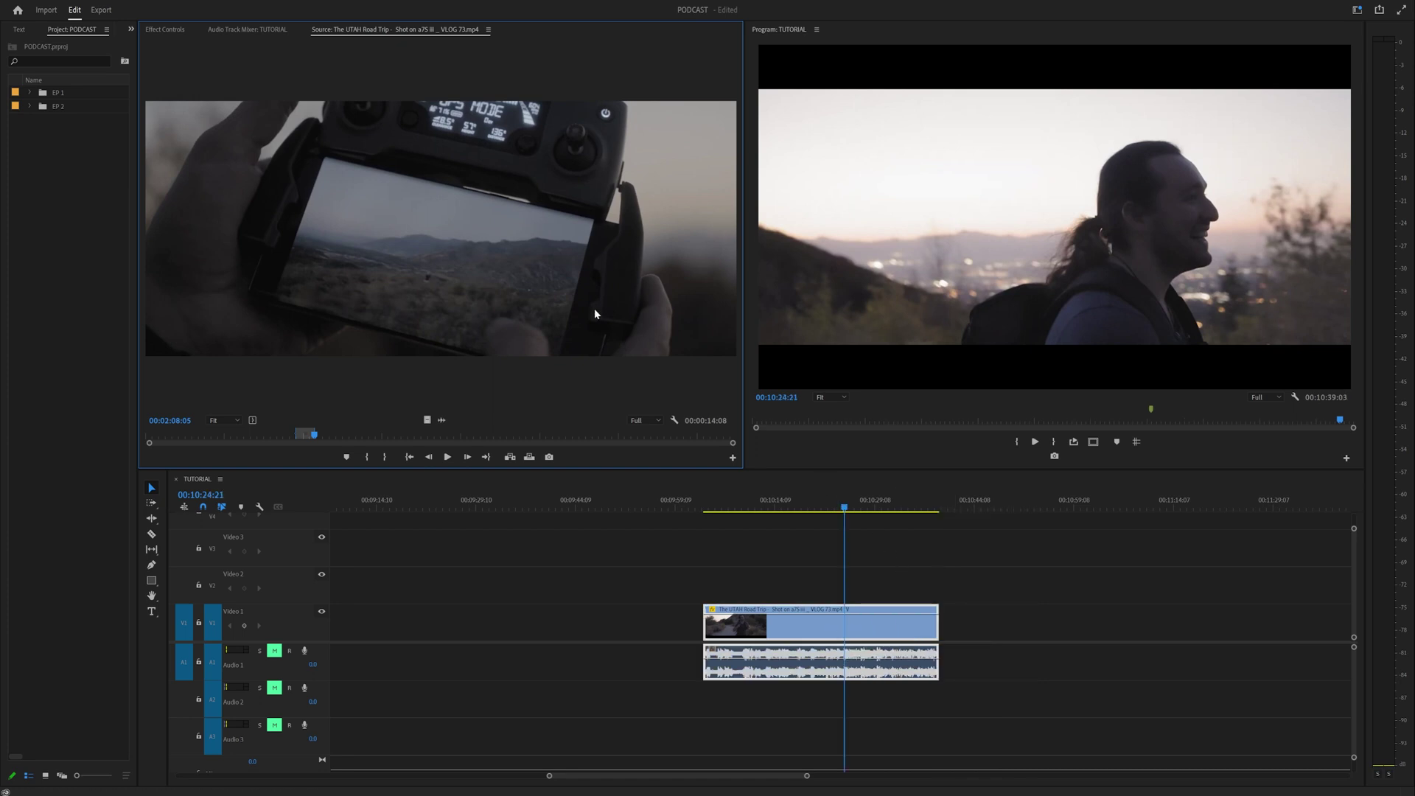
left_click_drag(594, 308, 714, 555)
- Zoom the timeline around 00:02:59 and trial an overlay of the source clip, undoing it
key("backslash")
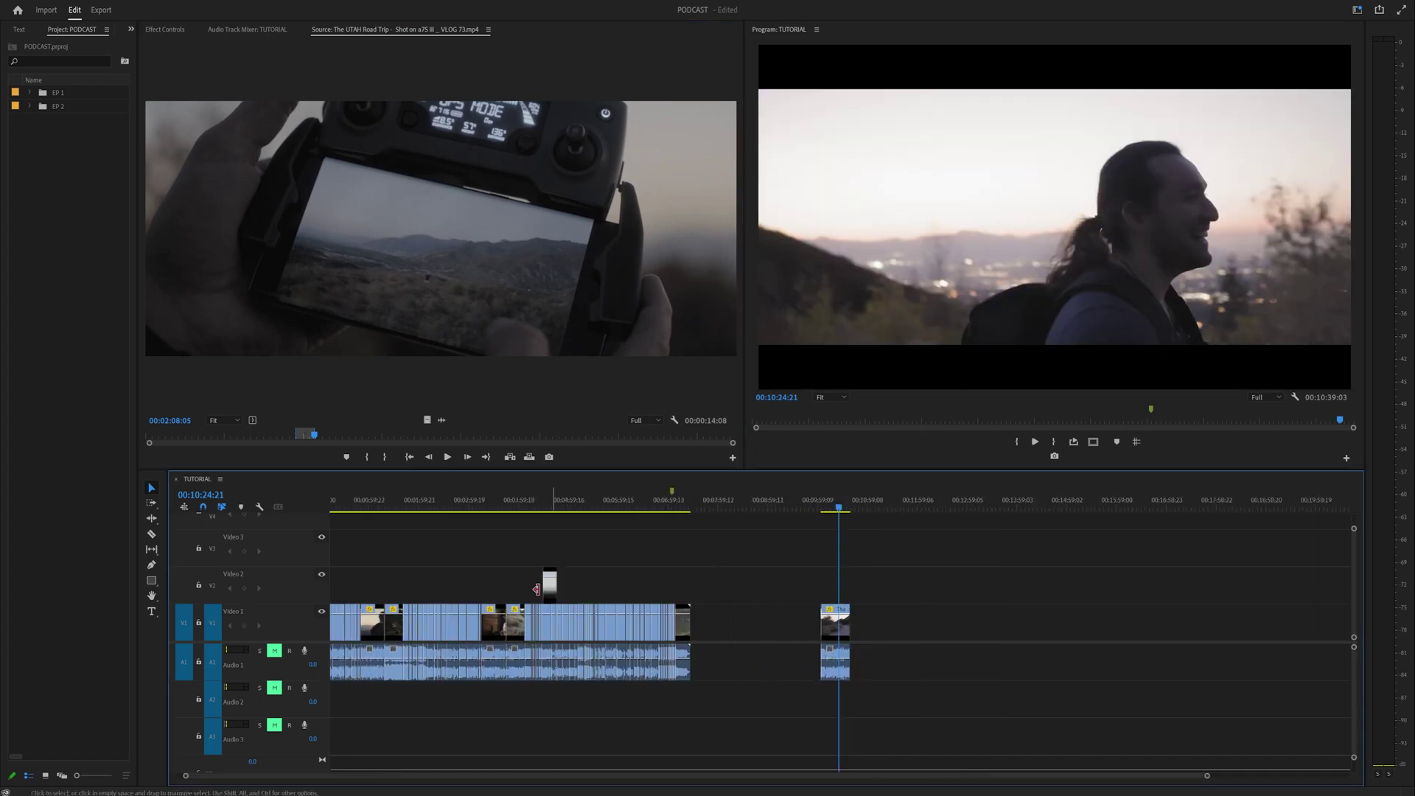
left_click(485, 515)
key("backslash")
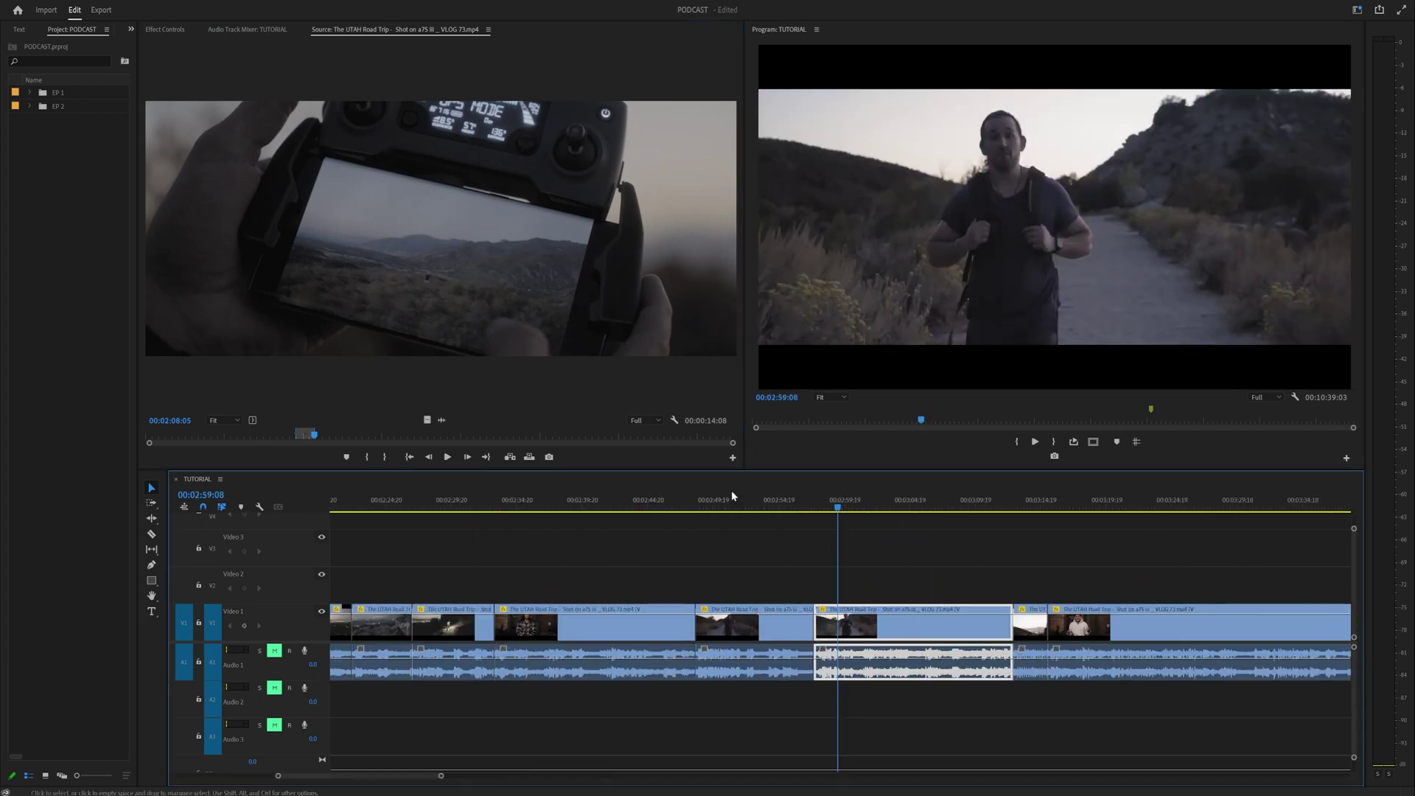
left_click_drag(465, 276, 1061, 92)
key("ctrl+z")
- Stack clips onto Video 2 and 3, overlay a source clip on new Video 4, and move another to Video 5
left_click_drag(531, 623, 743, 586)
left_click_drag(1052, 628, 864, 549)
left_click_drag(427, 420, 856, 501)
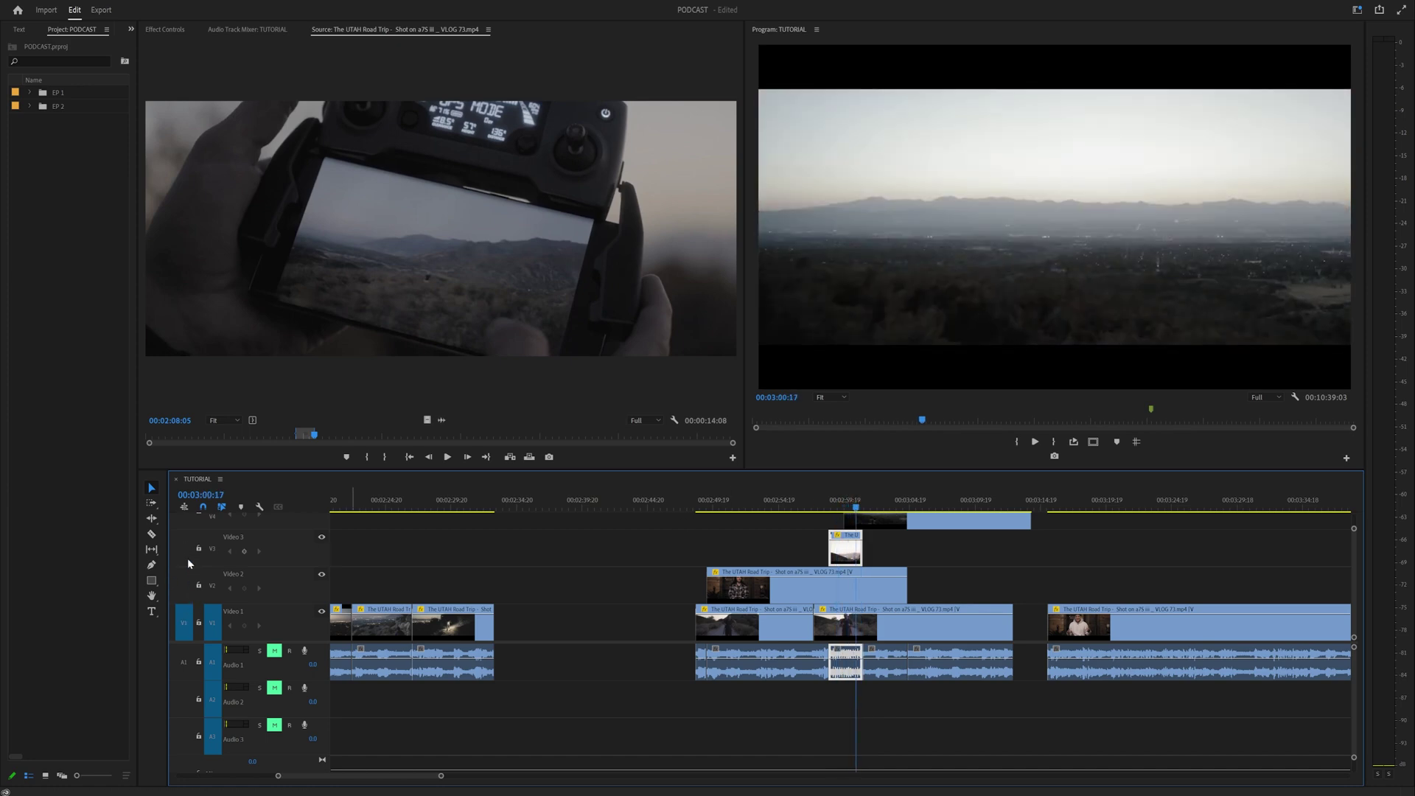
key("Up")
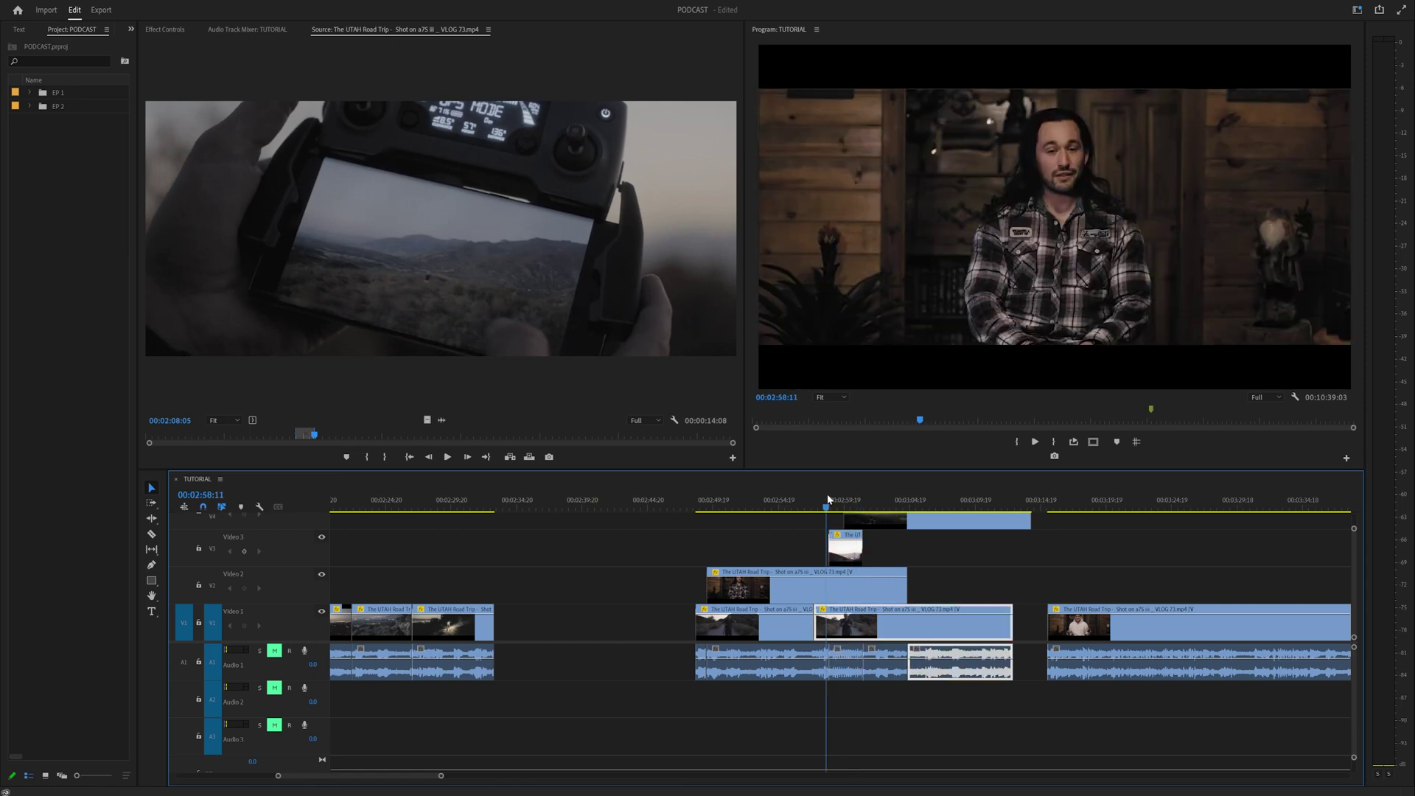
key("shift+minus")
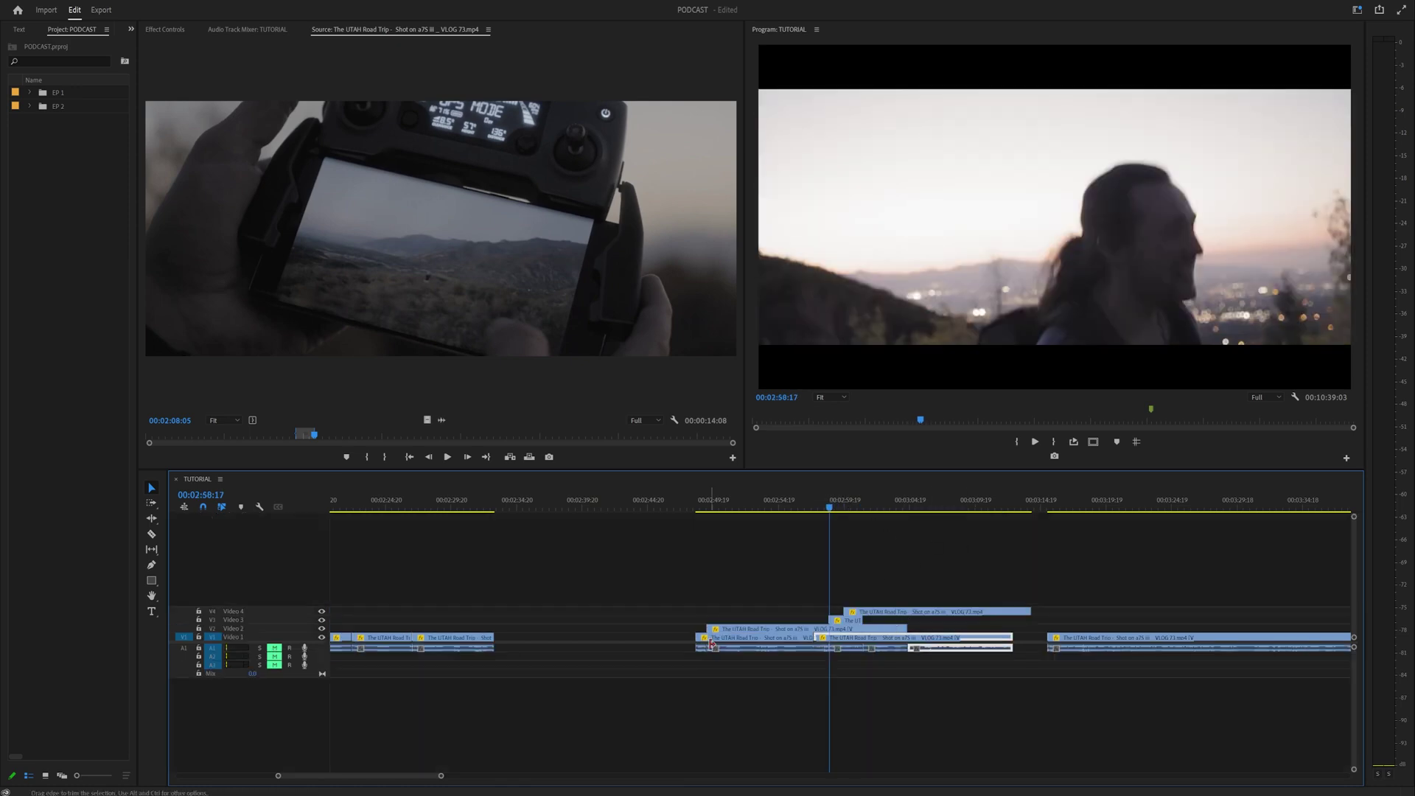
left_click_drag(722, 638, 795, 524)
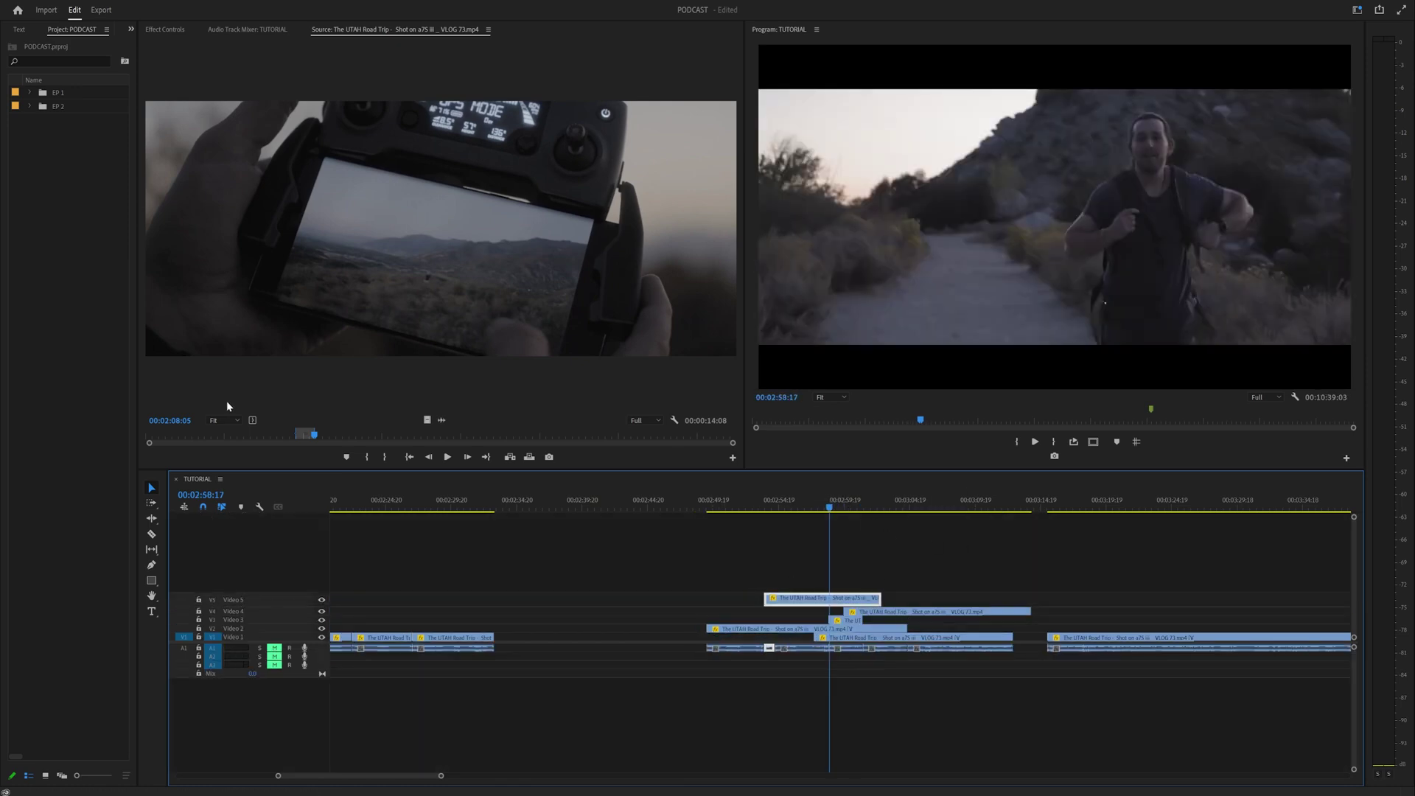
- Cue the interview clip at 00:03:22:14 and overlay it on a new Video 6 track
left_click_drag(378, 440, 413, 435)
left_click_drag(431, 323, 659, 414)
left_click_drag(730, 306, 1054, 81)
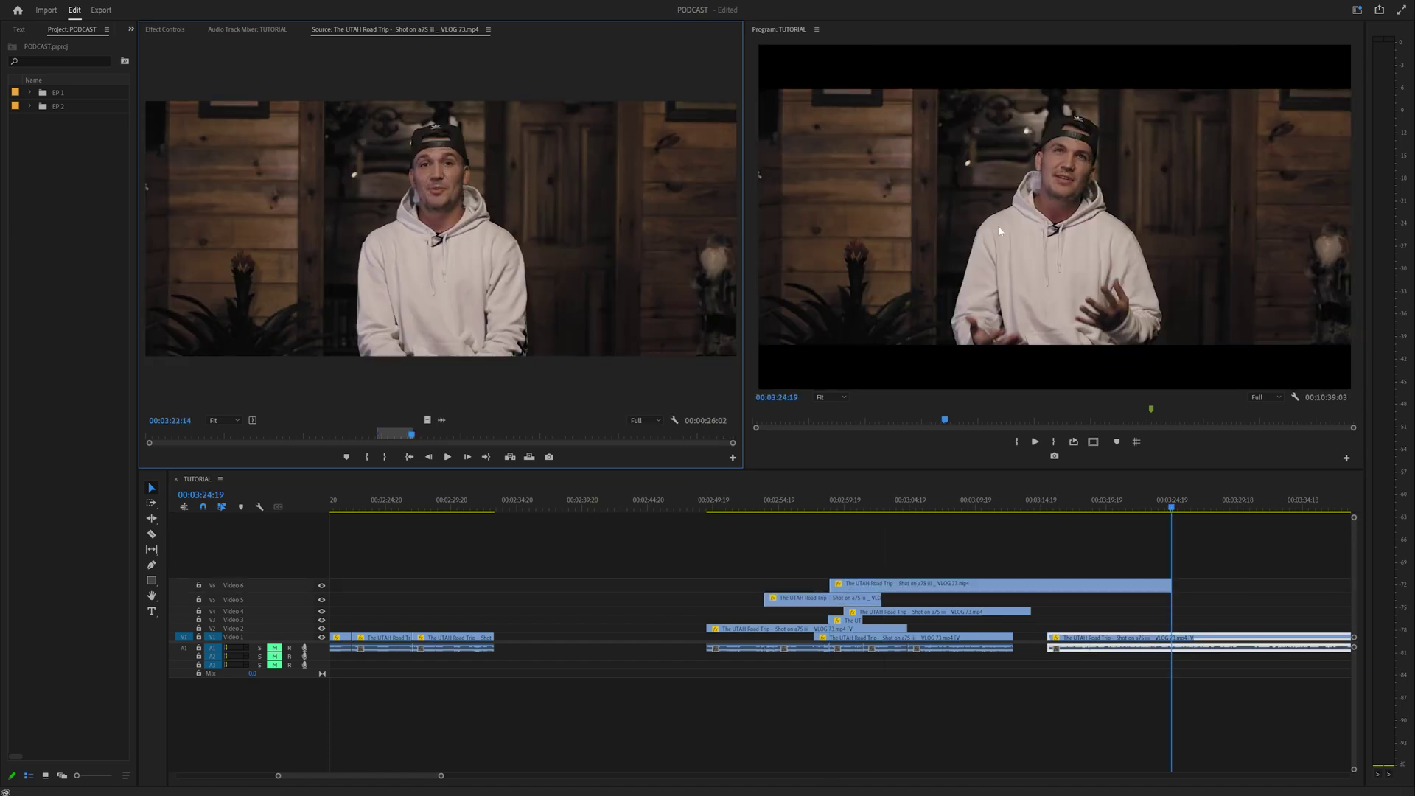